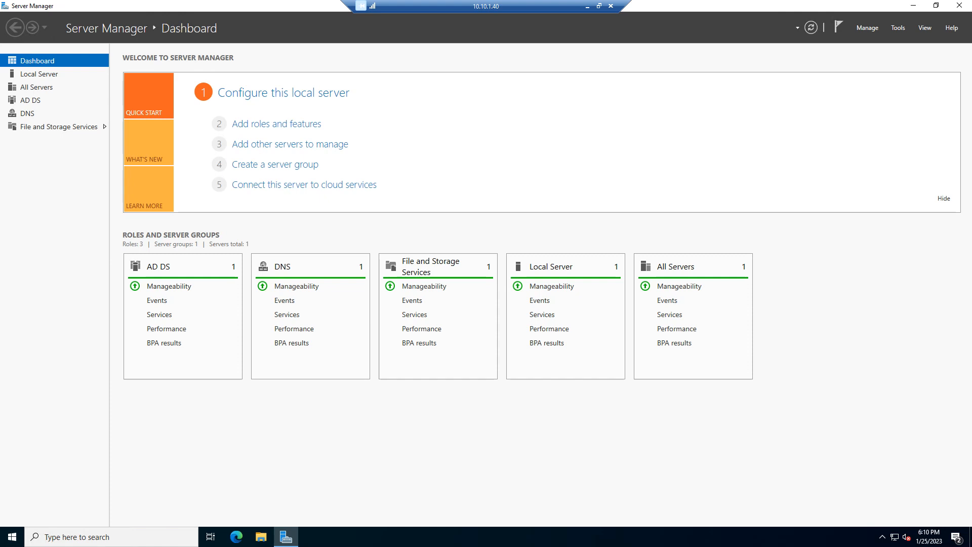
Step: Search for "active" and open Active Directory Users and Computers
click(867, 28)
click(898, 28)
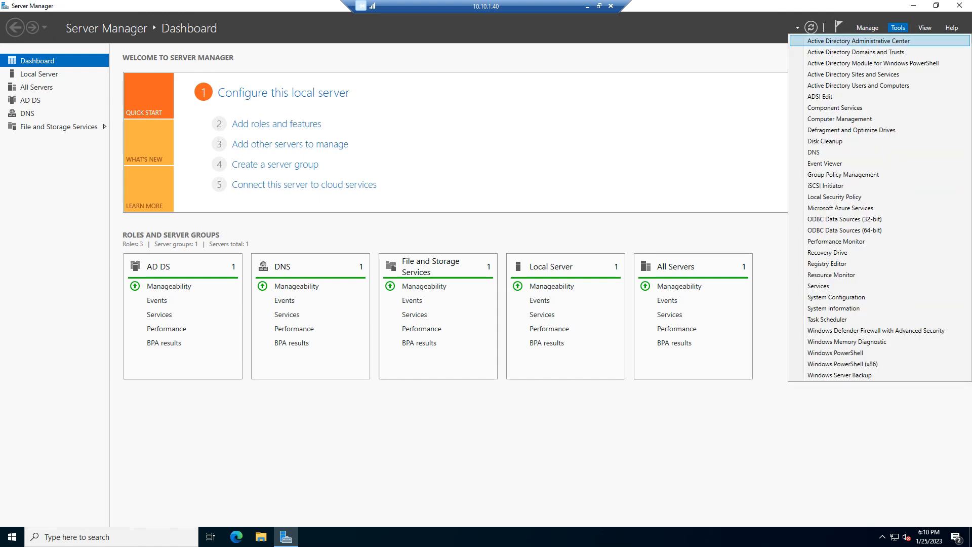
click(111, 536)
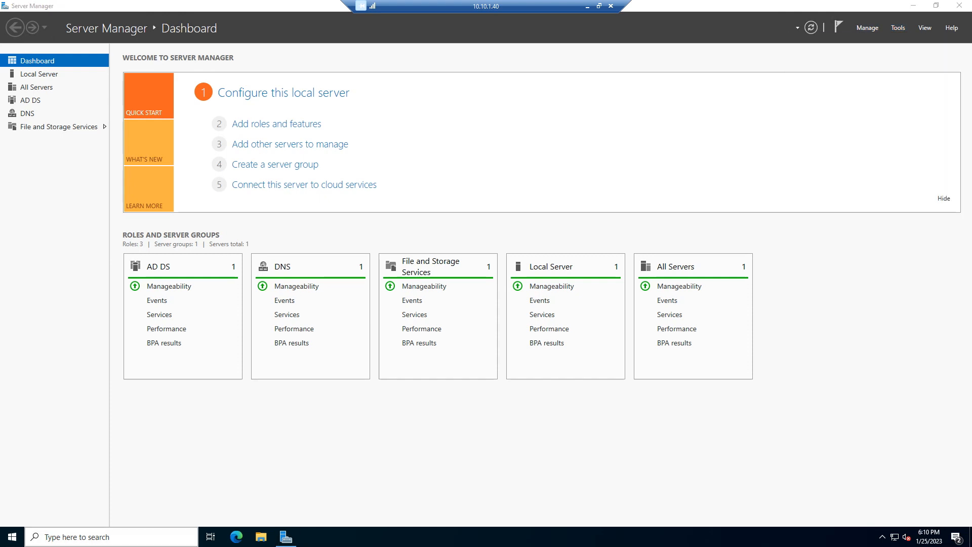
text(active)
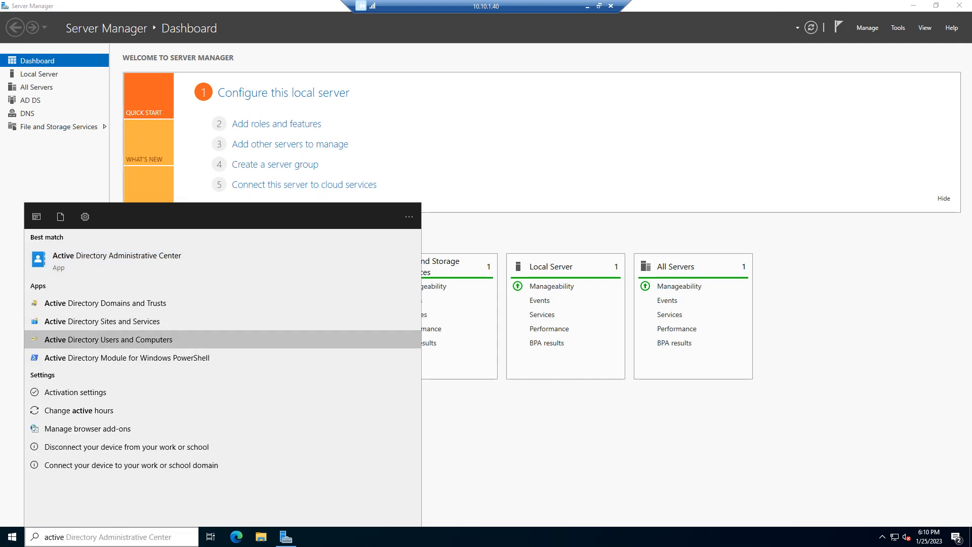
click(108, 339)
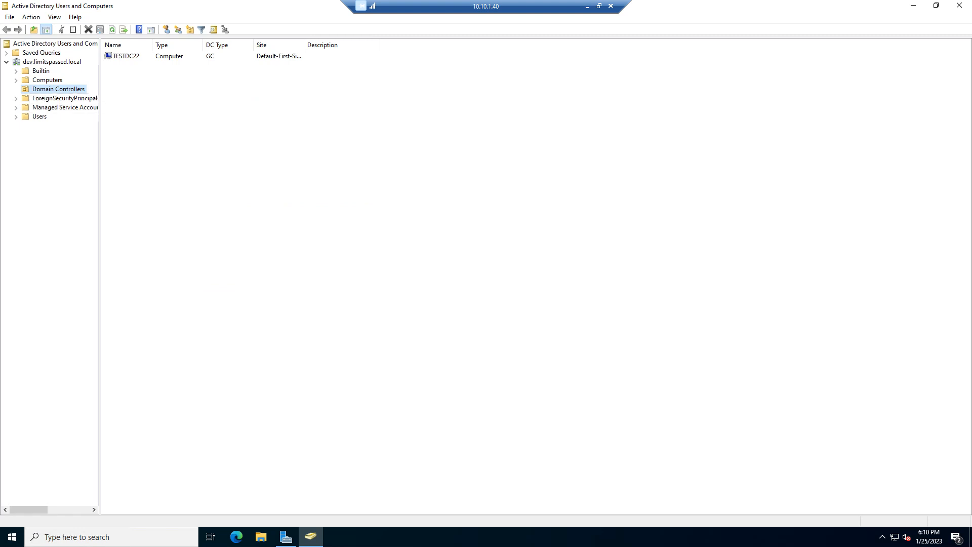
Step: Examine the contents of the dev.limitspassed.local domain and each of its default containers, from Builtin through Users
click(52, 62)
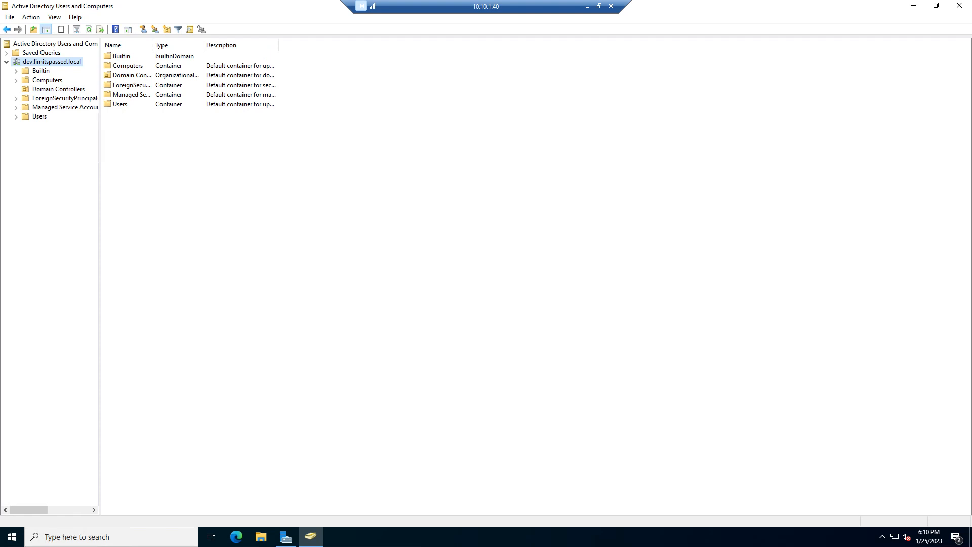
click(41, 71)
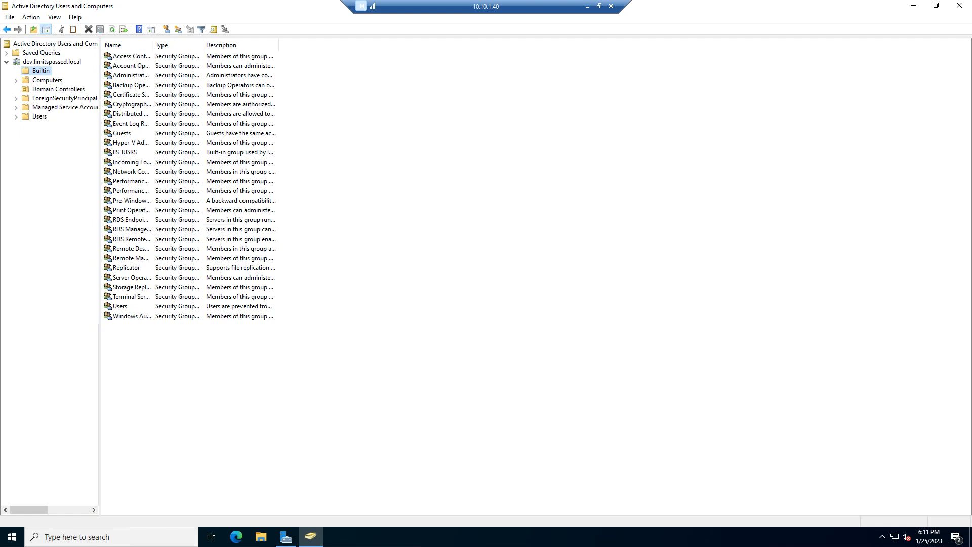
click(48, 80)
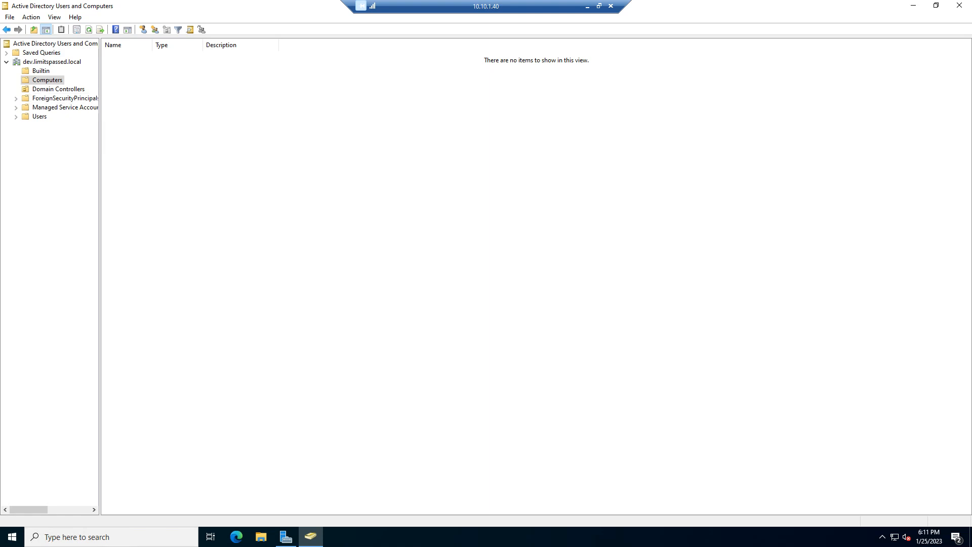
click(58, 89)
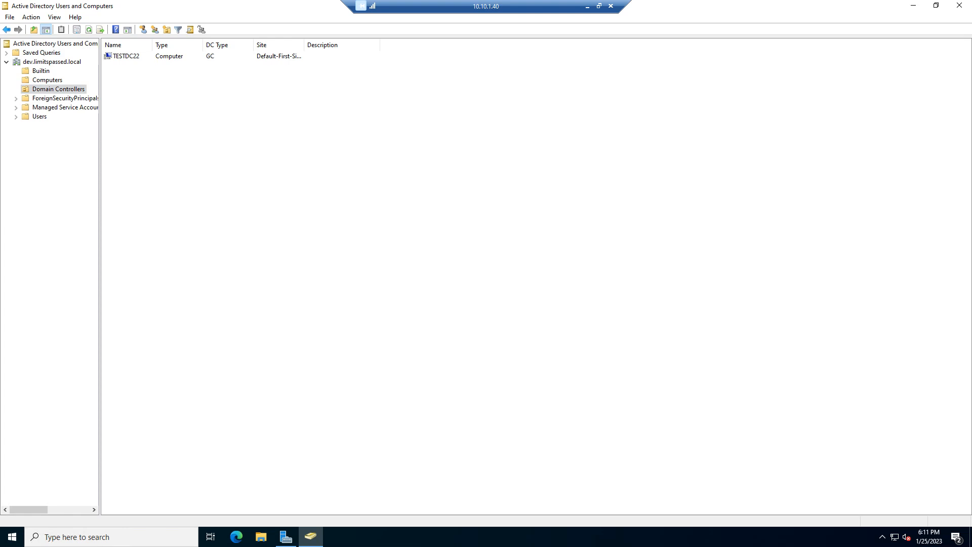
click(56, 98)
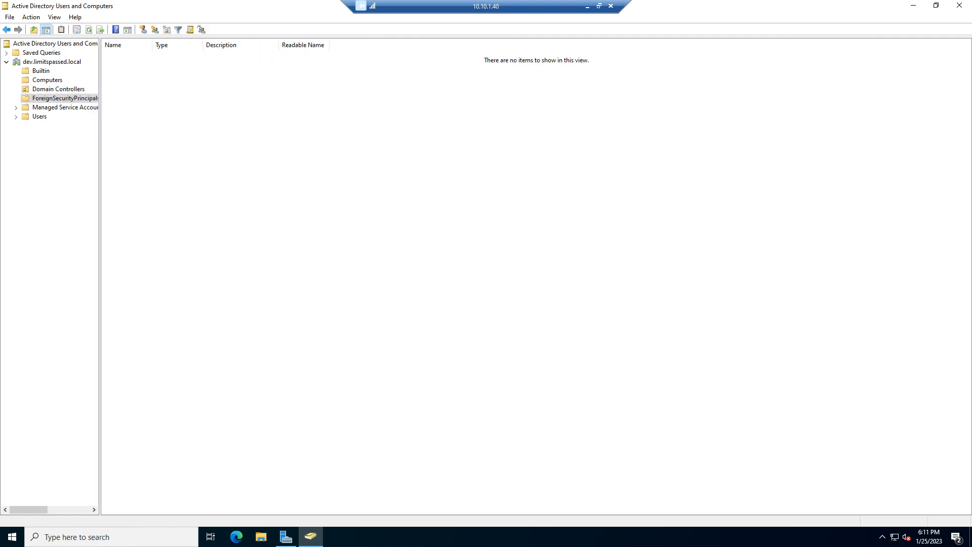
click(61, 107)
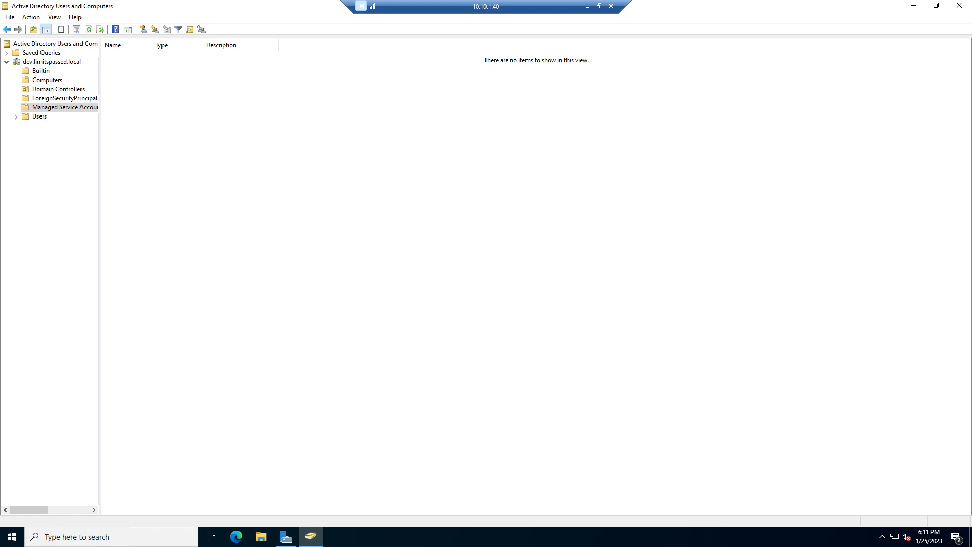
click(39, 116)
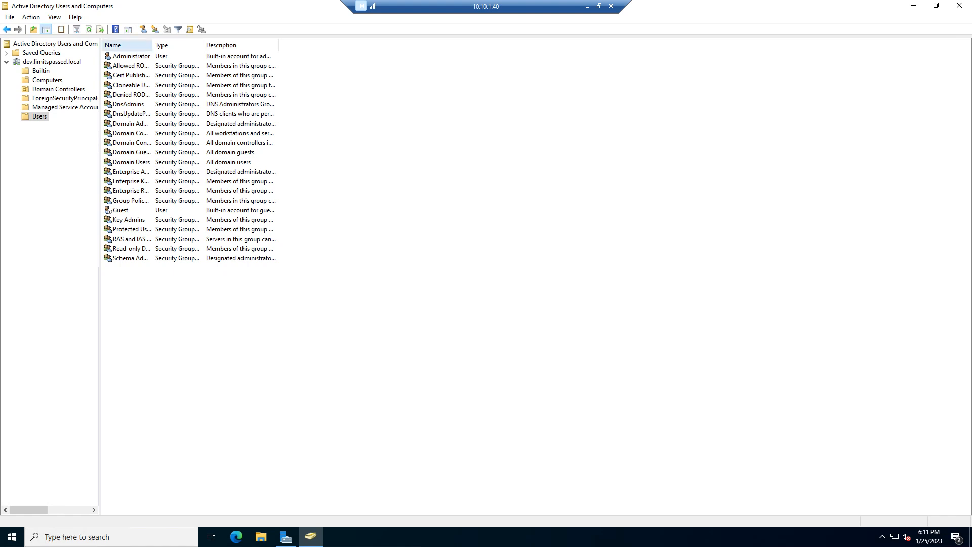
Step: Widen the Name column to read the default group names in Users, and return to the Computers container
drag(152, 45, 223, 45)
click(248, 85)
click(152, 123)
click(152, 181)
click(152, 248)
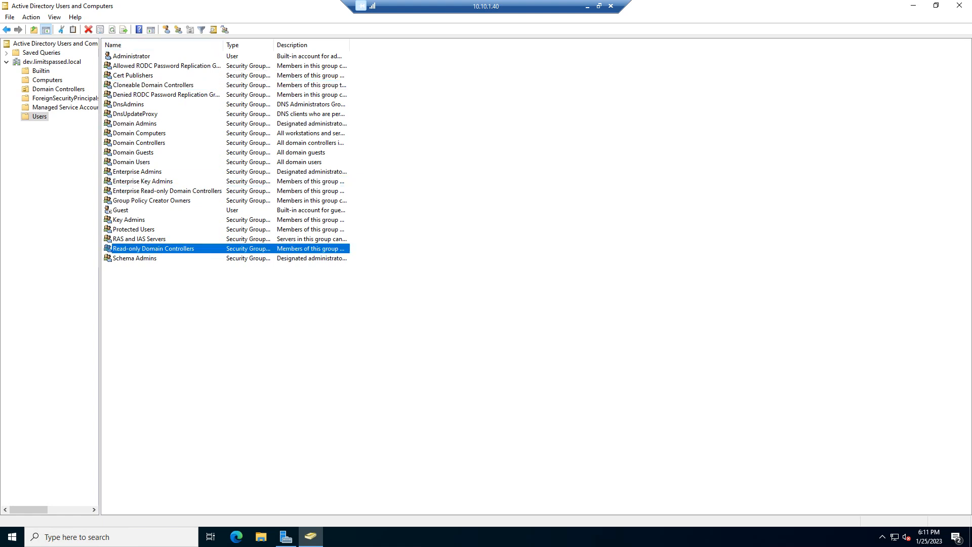
click(47, 80)
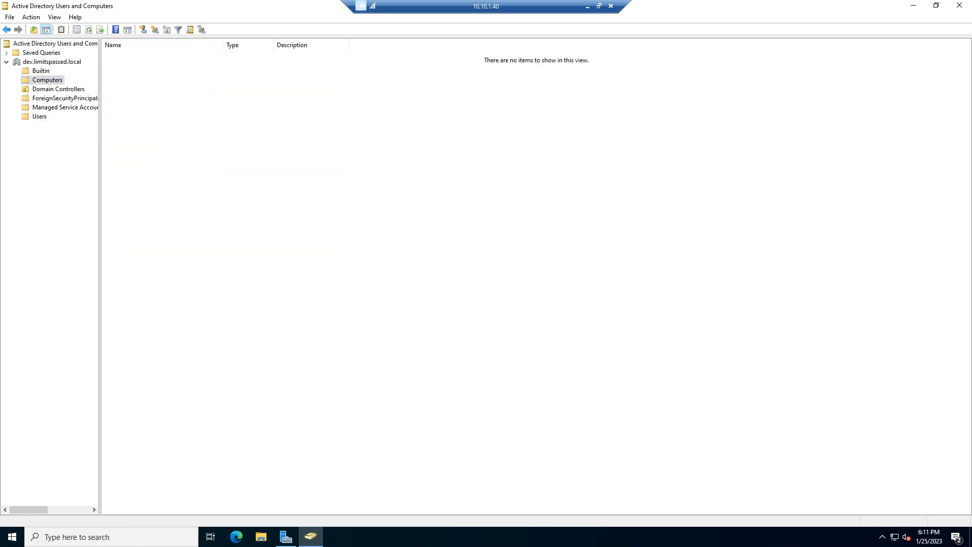
Step: Create an organizational unit named Tech directly under dev.limitspassed.local, protected from accidental deletion
right_click(62, 61)
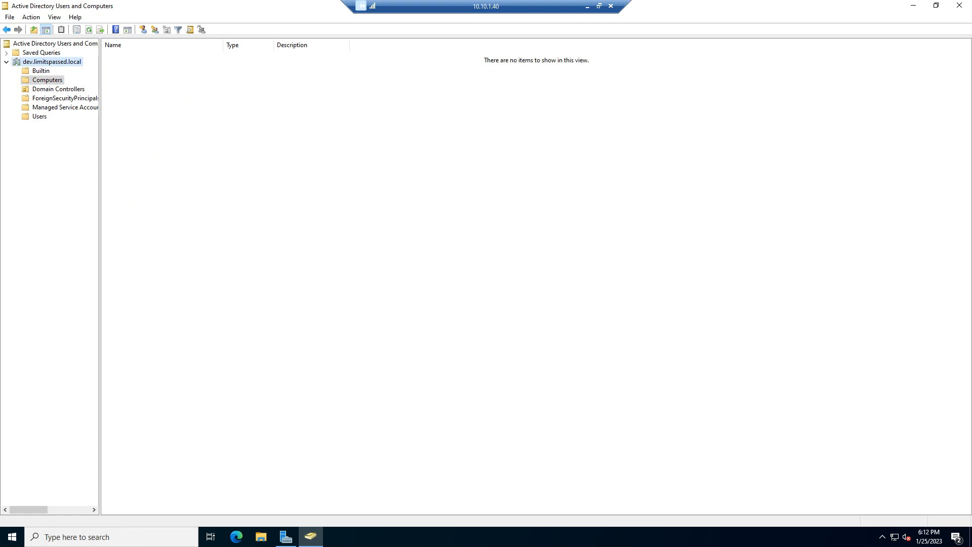
mouse_move(111, 139)
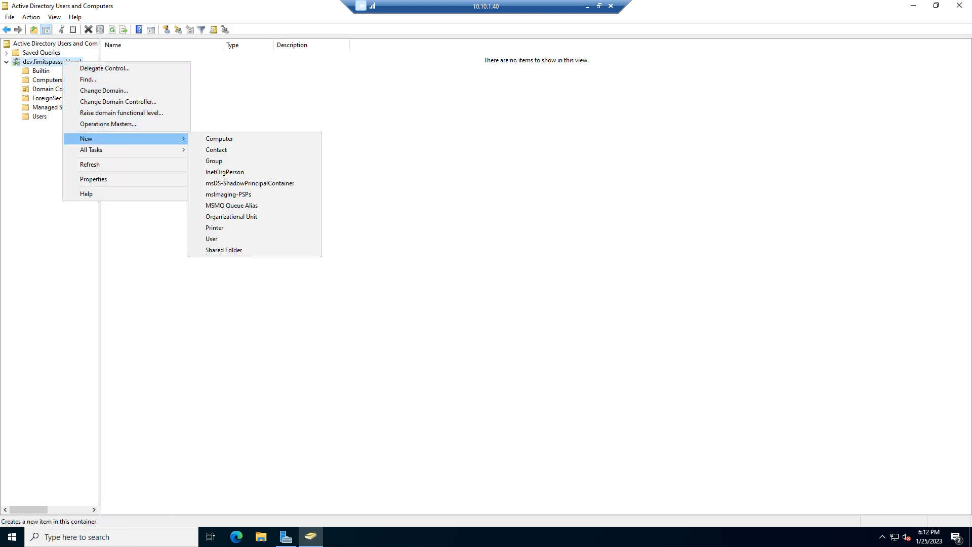
click(231, 216)
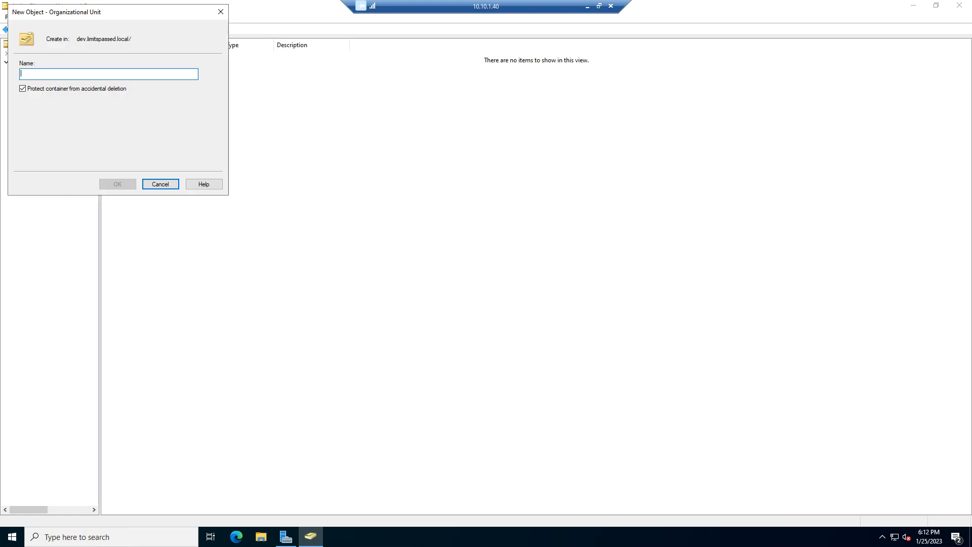
text(Tech)
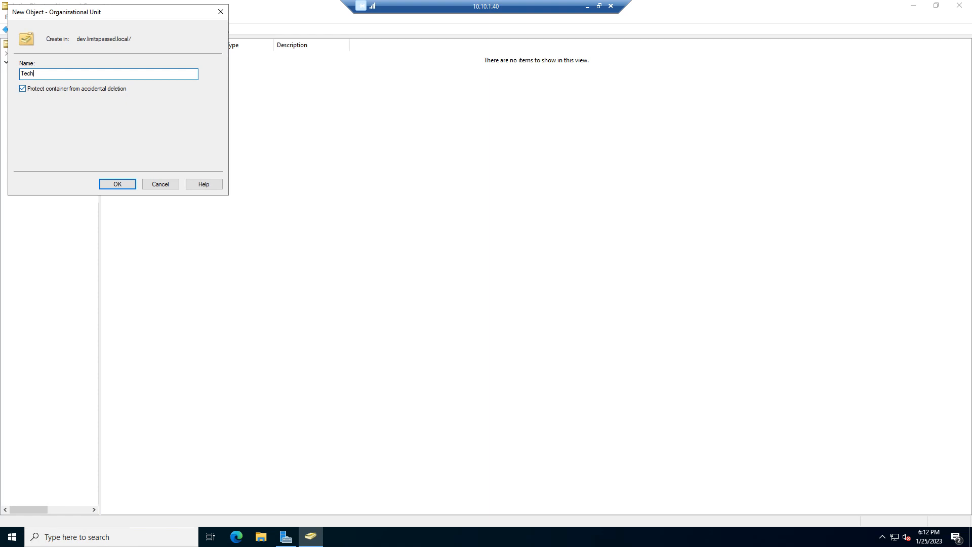
click(22, 89)
click(118, 184)
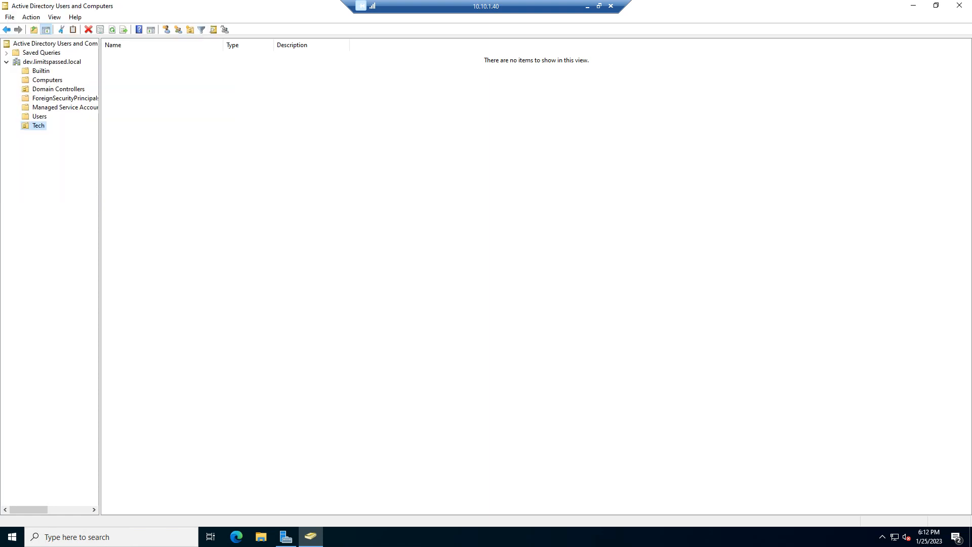
Step: Enable Advanced Features in the console view
click(30, 17)
mouse_move(75, 17)
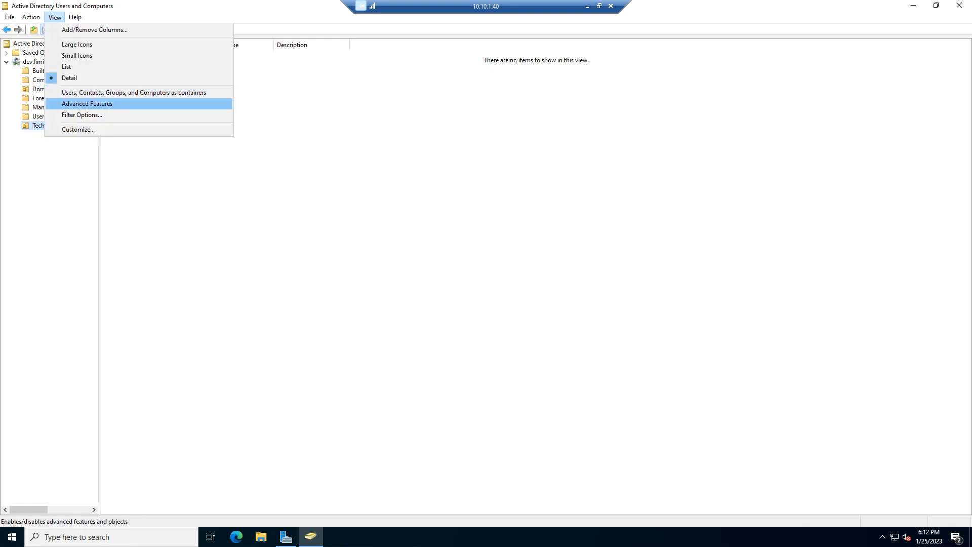
click(76, 103)
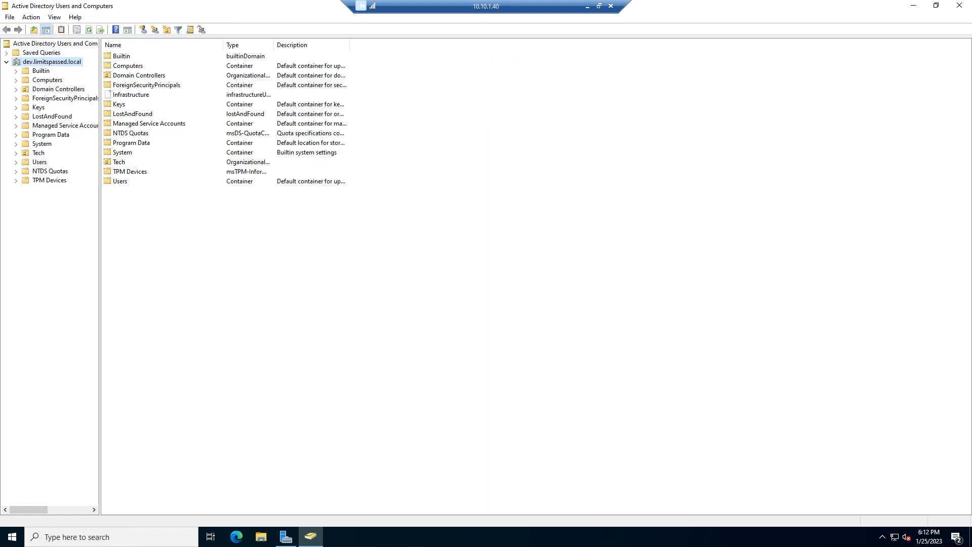
Step: Turn off accidental deletion protection in the Tech unit's object properties, and disable Advanced Features in the console view
right_click(34, 153)
click(63, 259)
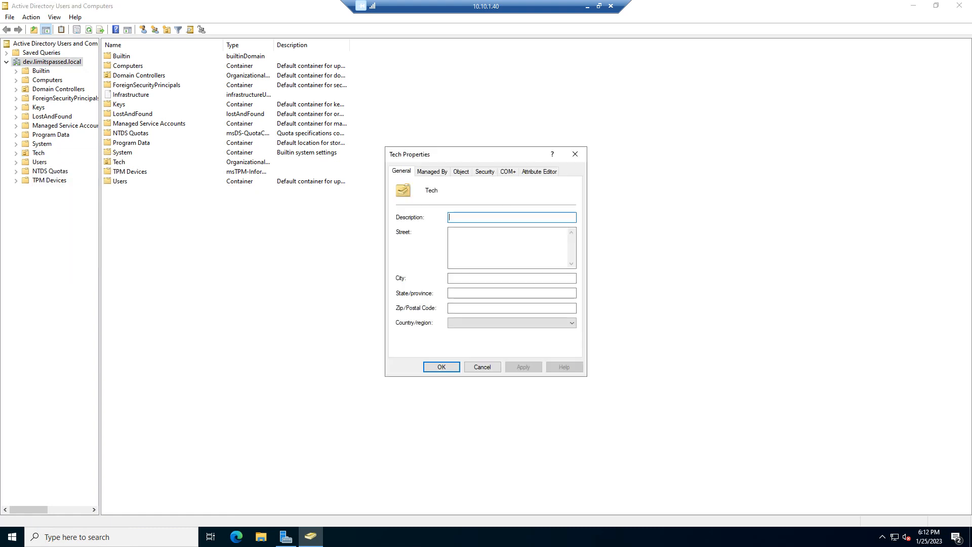
click(460, 171)
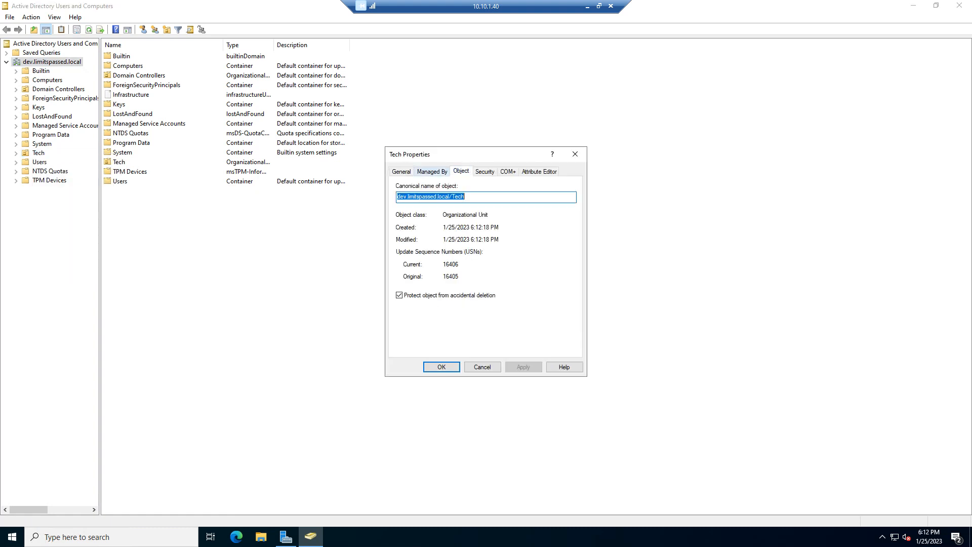
click(400, 295)
click(442, 367)
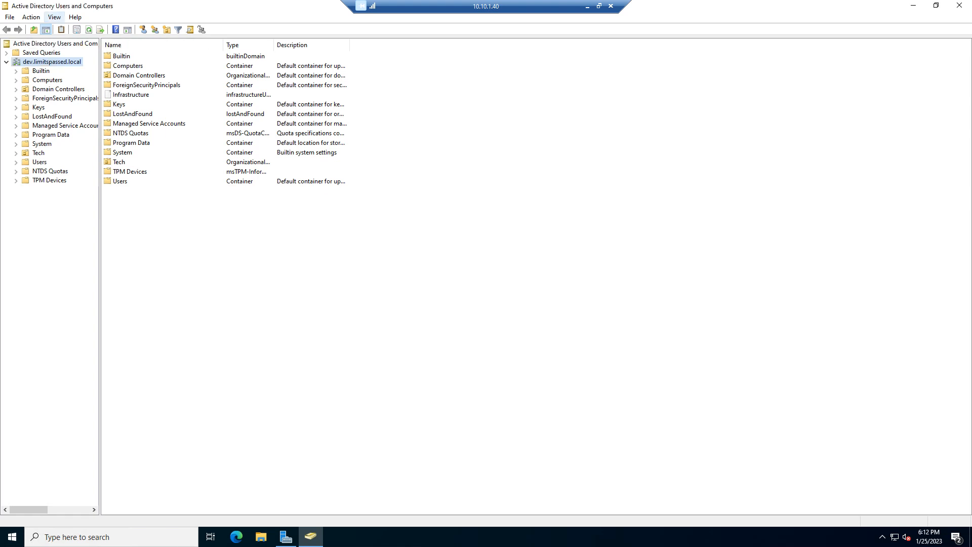
click(54, 16)
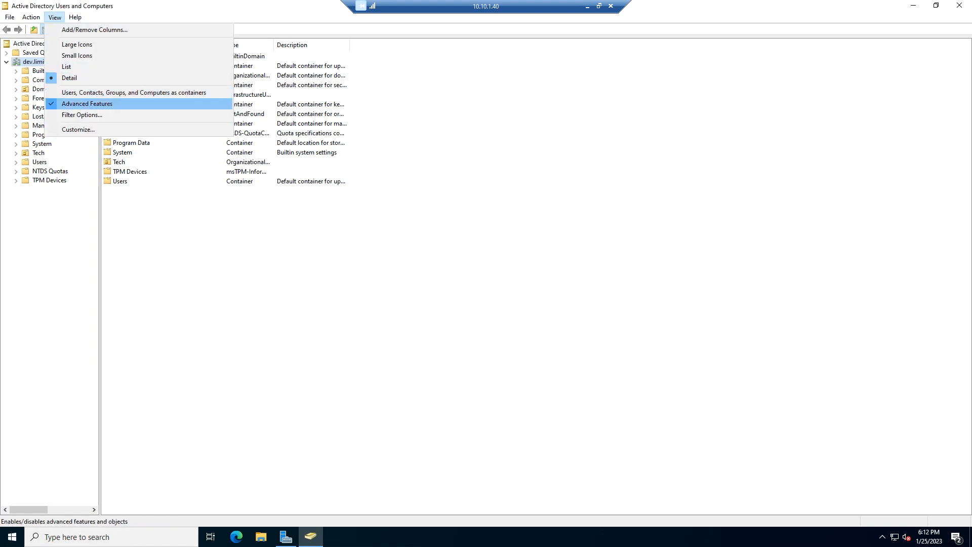
click(88, 103)
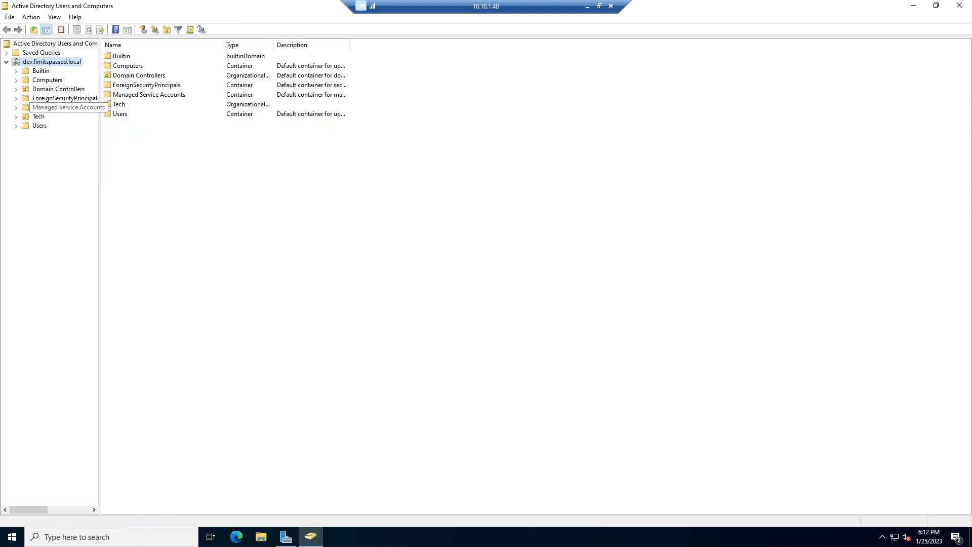
Step: Examine the General, Managed By and COM+ properties of the Tech unit with Advanced Features disabled
right_click(38, 116)
click(61, 223)
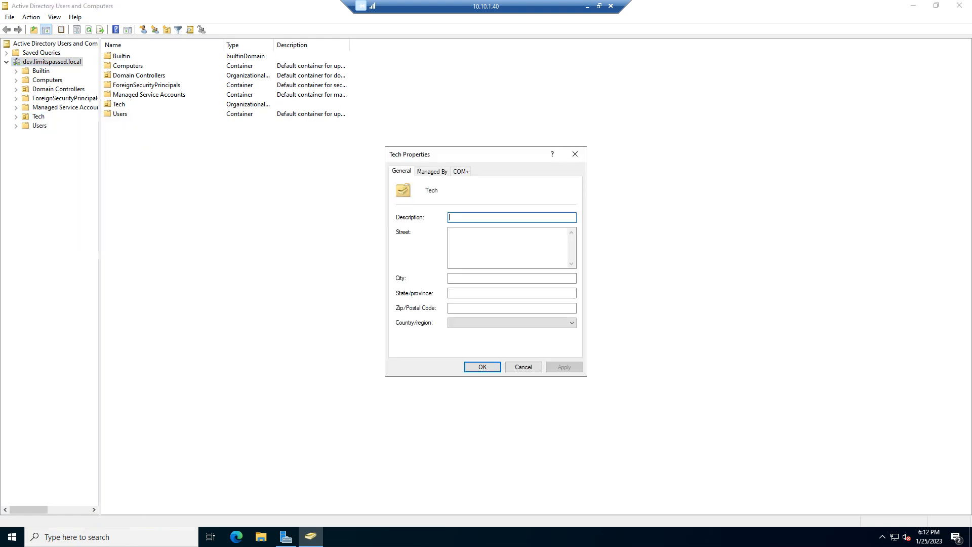
click(431, 172)
click(461, 171)
click(432, 171)
click(401, 171)
click(461, 172)
click(432, 171)
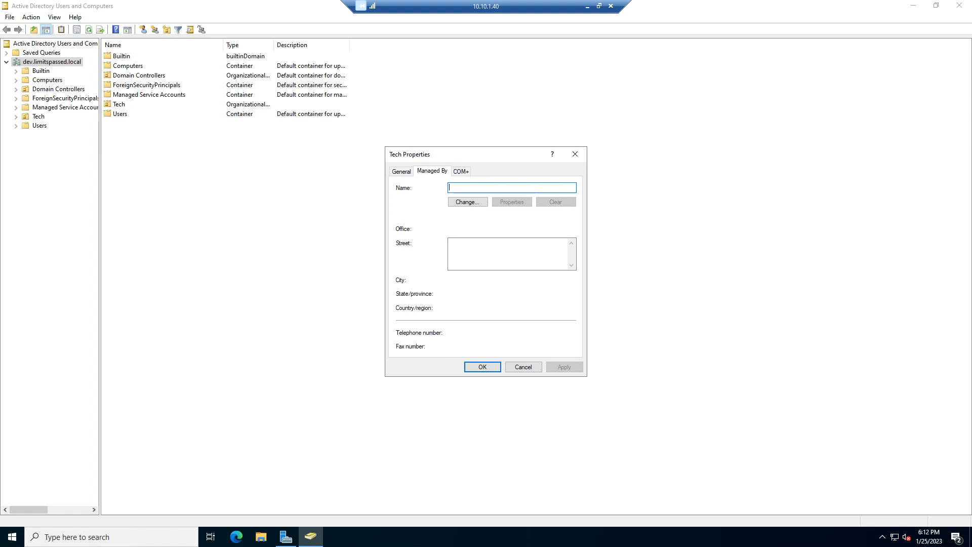
click(401, 171)
click(575, 154)
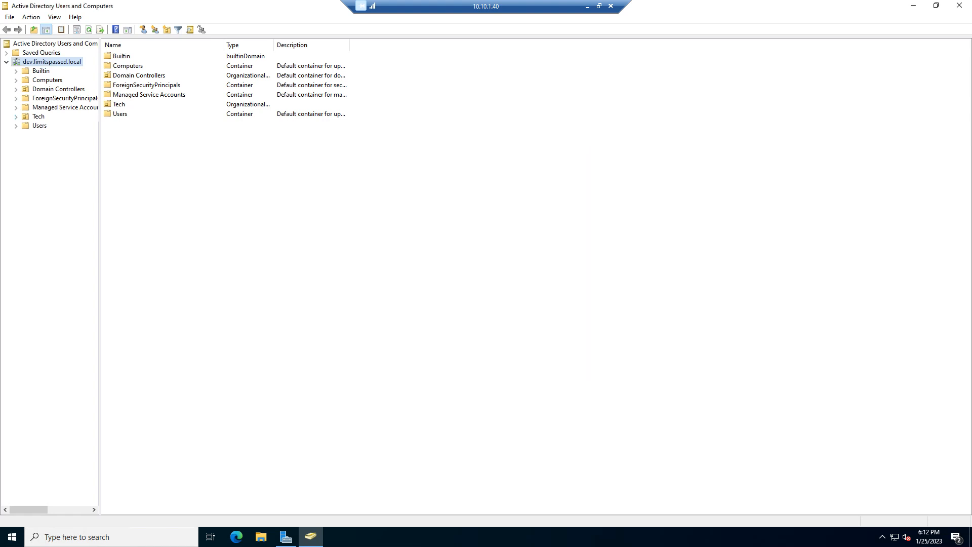
Step: Create an organizational unit named Users inside the Tech unit
click(38, 116)
right_click(135, 82)
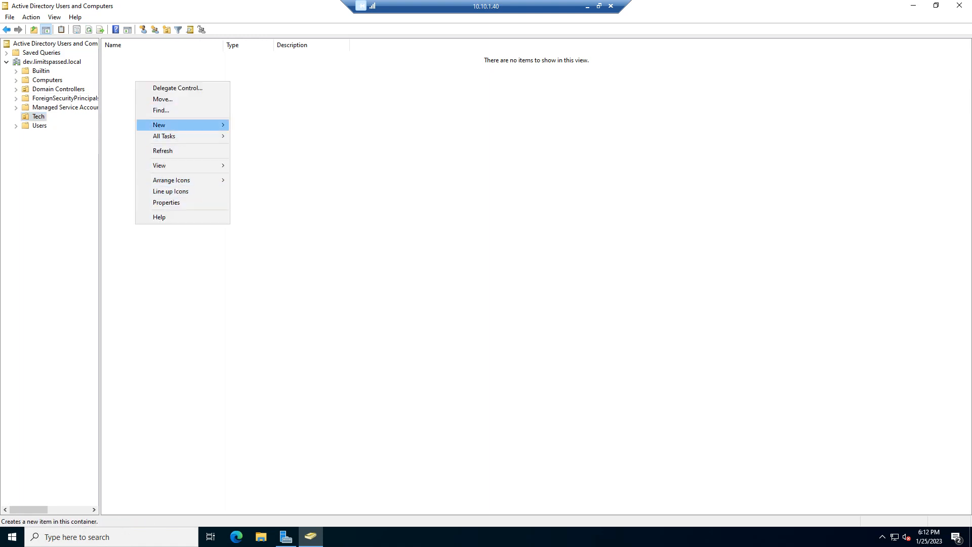
mouse_move(172, 125)
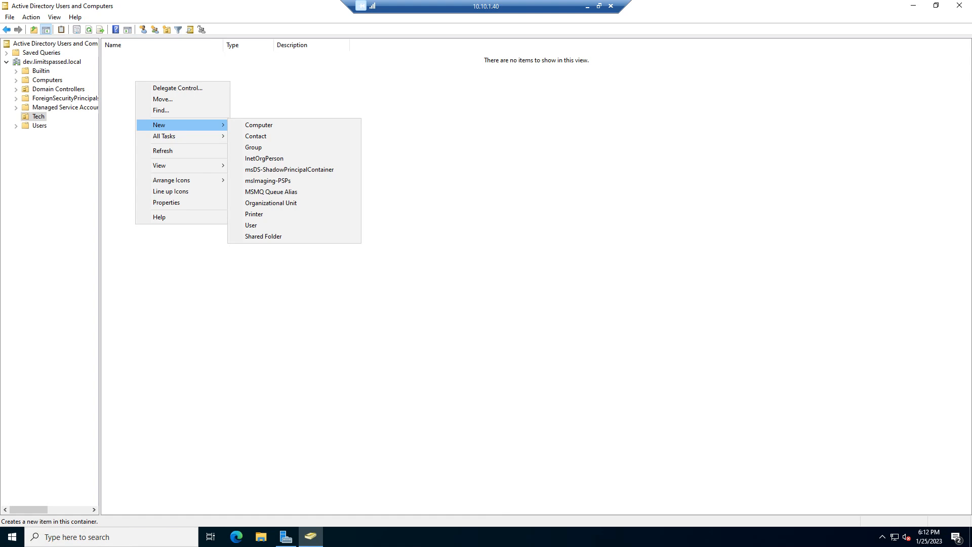
click(251, 226)
right_click(231, 78)
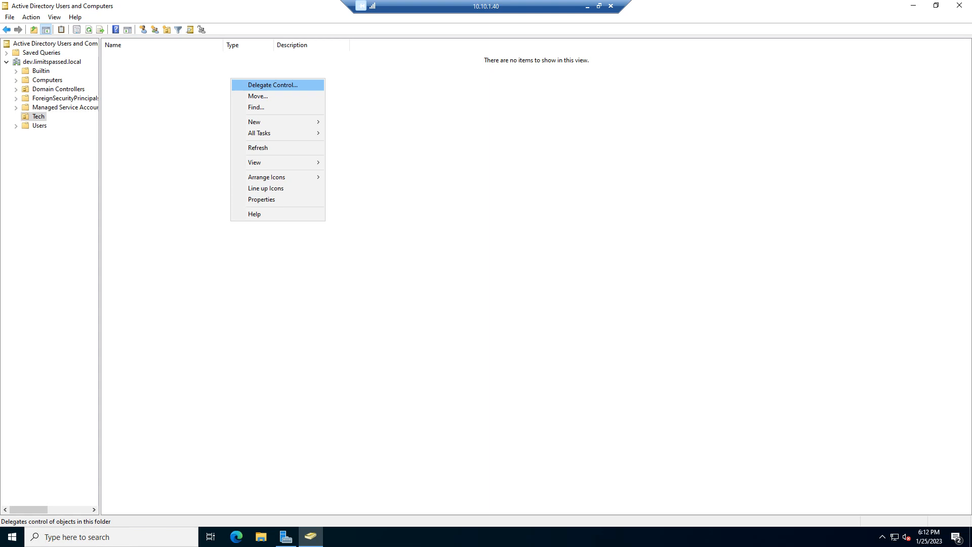
mouse_move(274, 121)
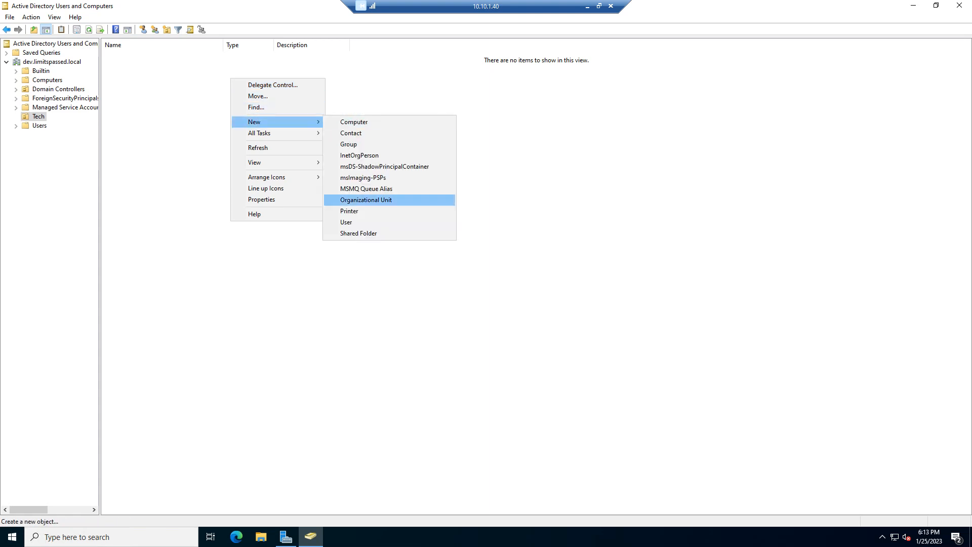
key(Return)
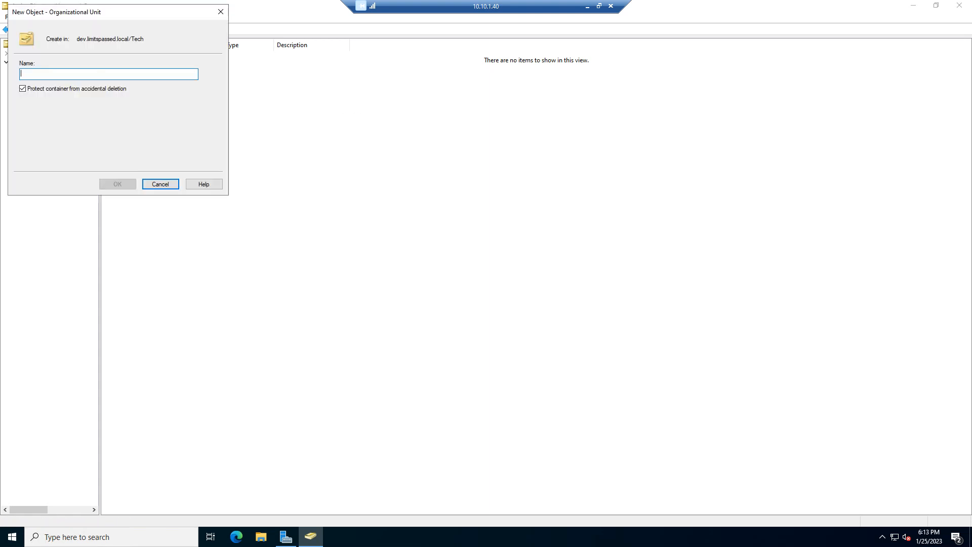
text(T)
key(BackSpace)
text(Users)
key(Return)
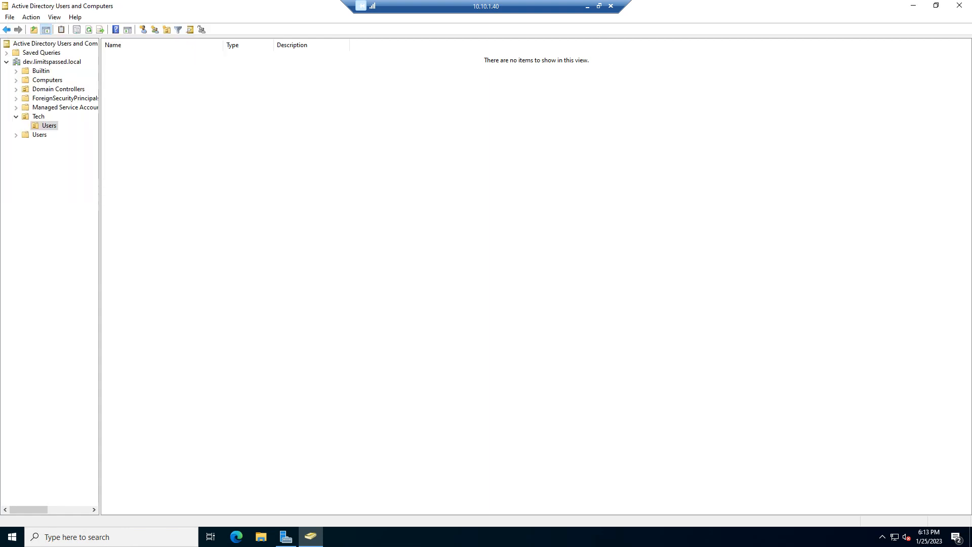
Step: Create a global security group named Groups inside the Tech unit
right_click(40, 117)
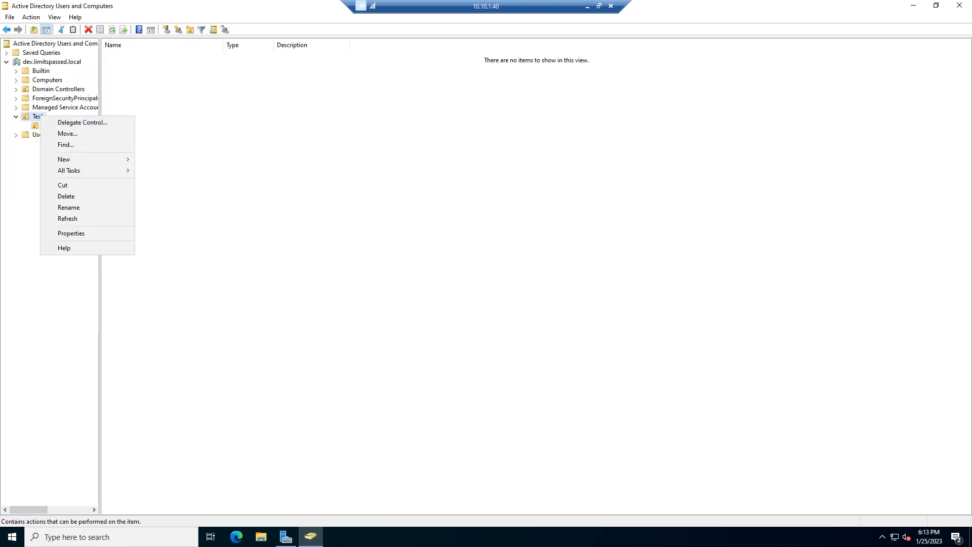
mouse_move(64, 158)
click(148, 180)
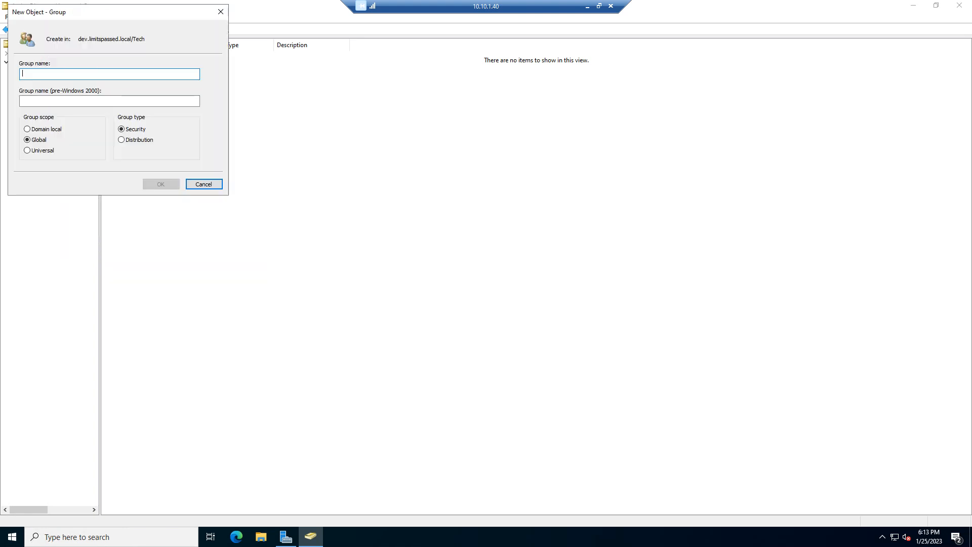
text(Groups)
key(Return)
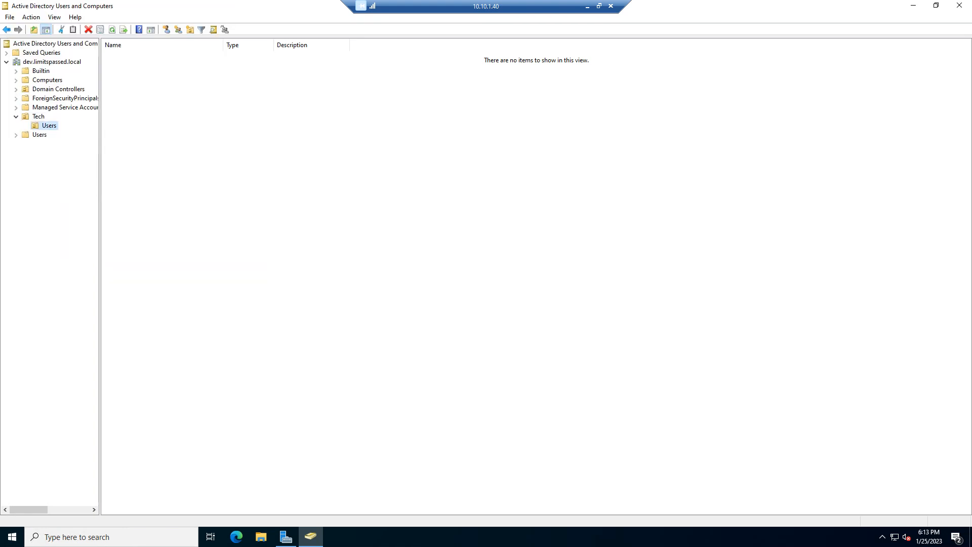
Step: Delete the Groups security group from the Tech unit
click(38, 117)
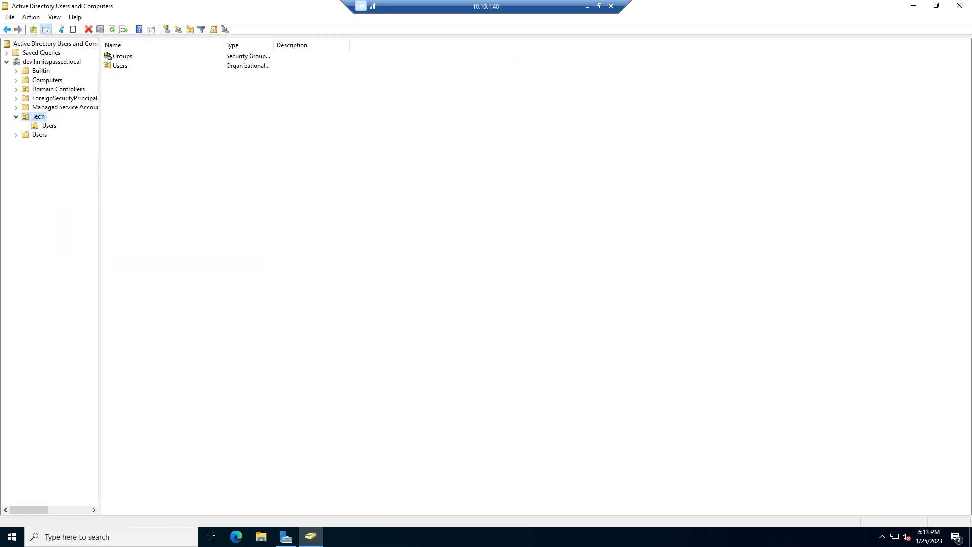
right_click(127, 55)
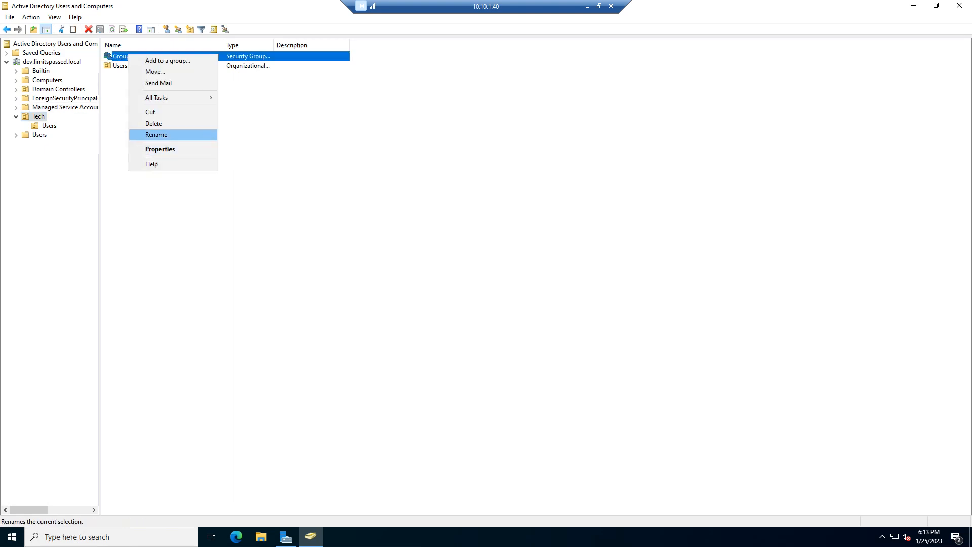
click(154, 123)
click(523, 304)
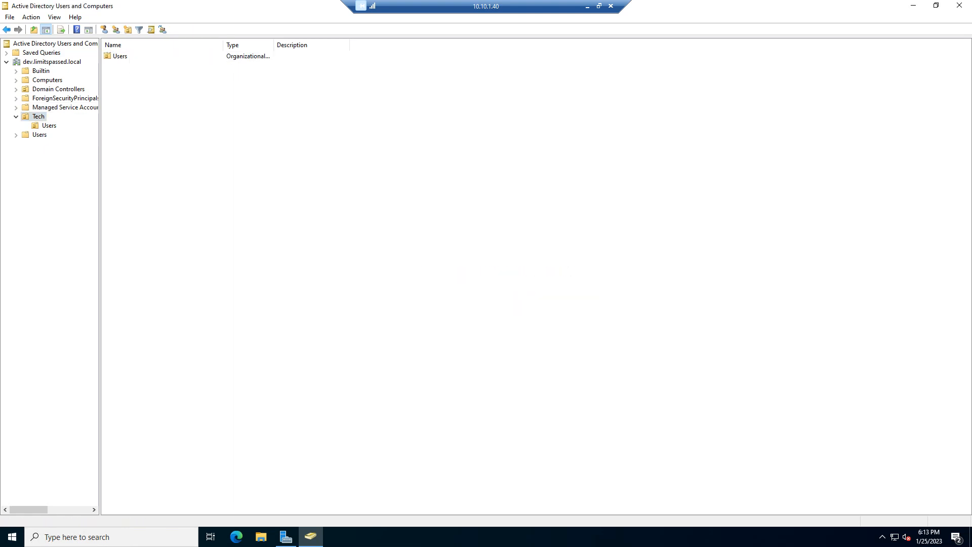
Step: Create an organizational unit named Groups inside the Tech unit, protected from accidental deletion
right_click(142, 100)
mouse_move(192, 143)
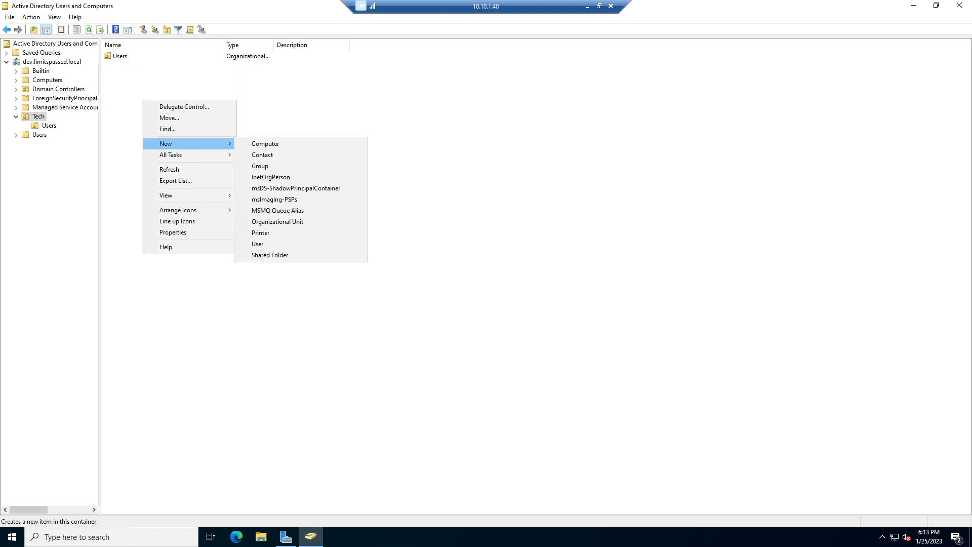
click(277, 221)
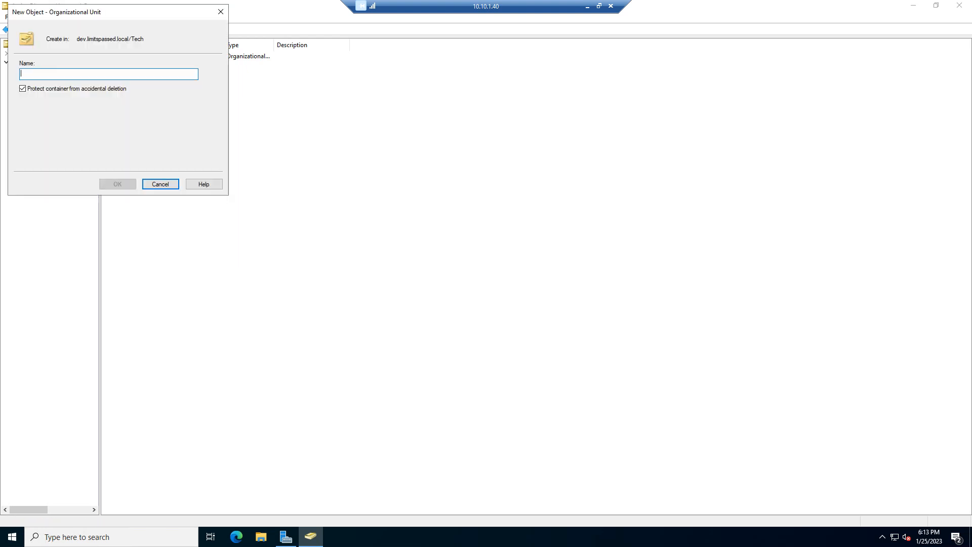
text(Groups)
key(Return)
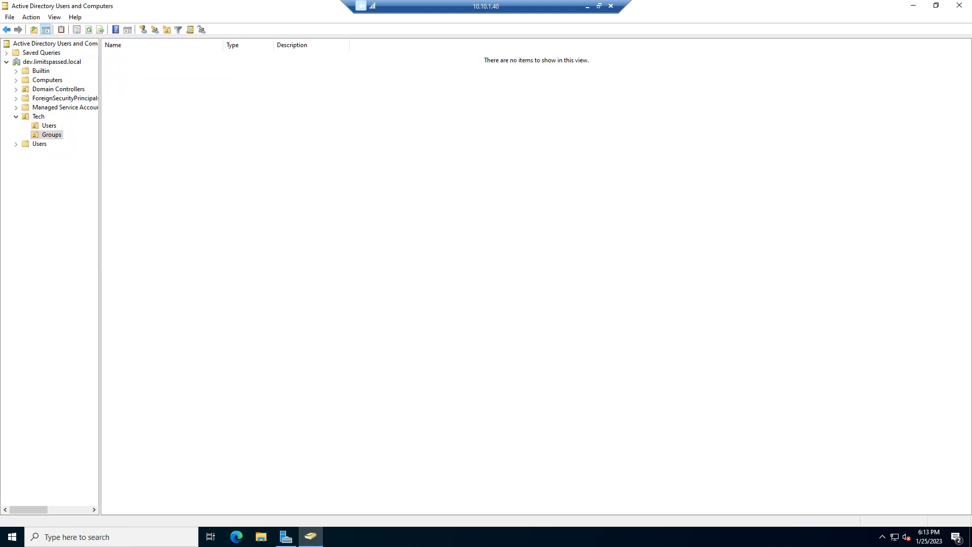
key(Up)
key(Down)
key(Left)
key(shift+F10)
key(Down)
key(Down)
key(Down)
key(Down)
key(Down)
key(Down)
key(Down)
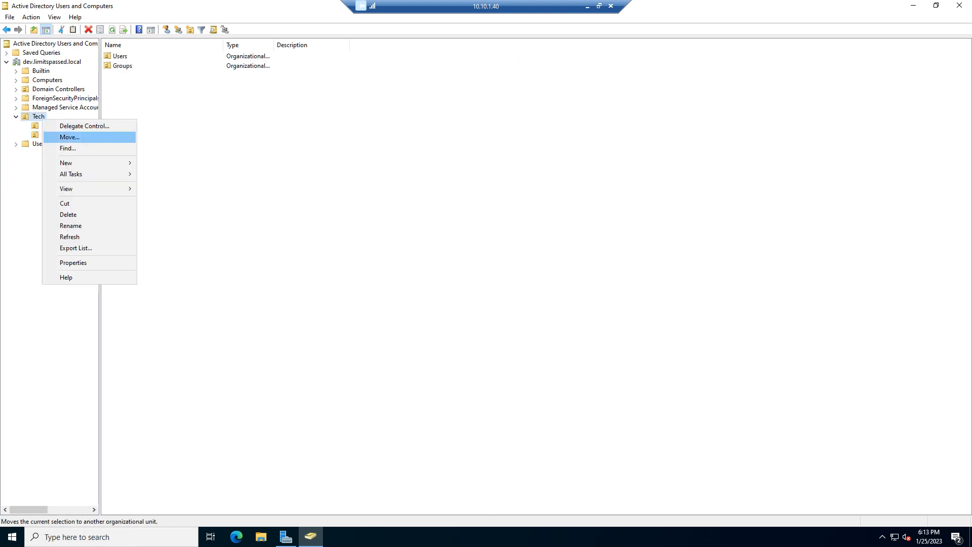
click(212, 142)
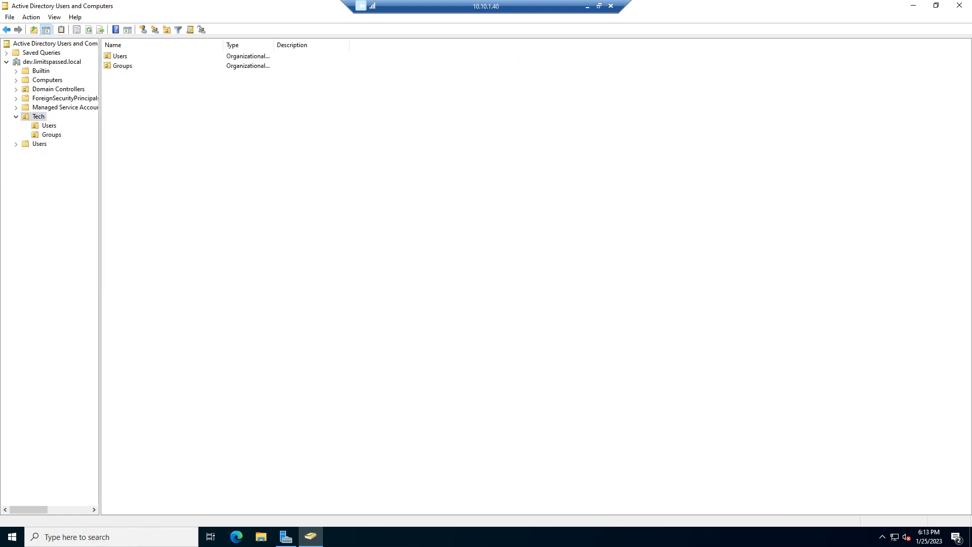
Step: Start a new user in the Users unit under Tech, entering the user's first name and user logon name
click(49, 126)
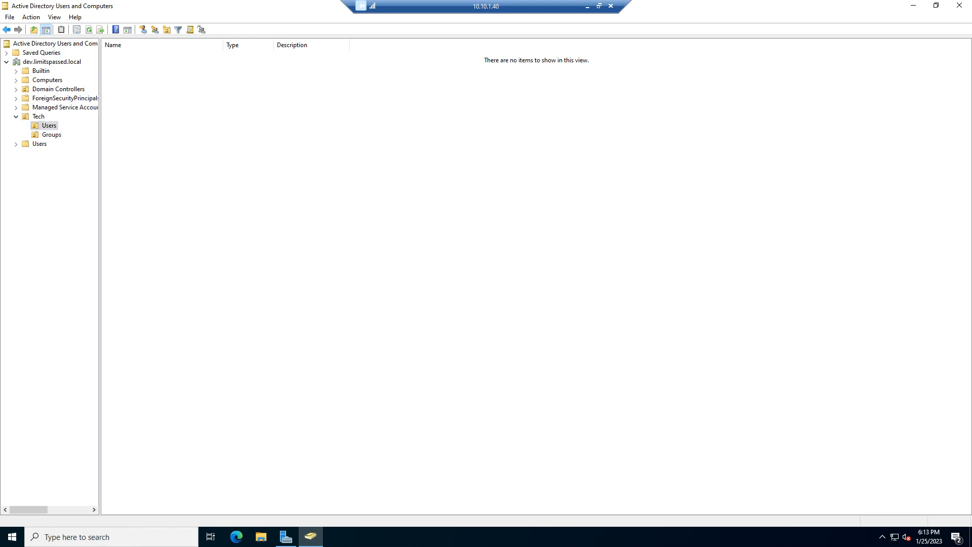
right_click(200, 108)
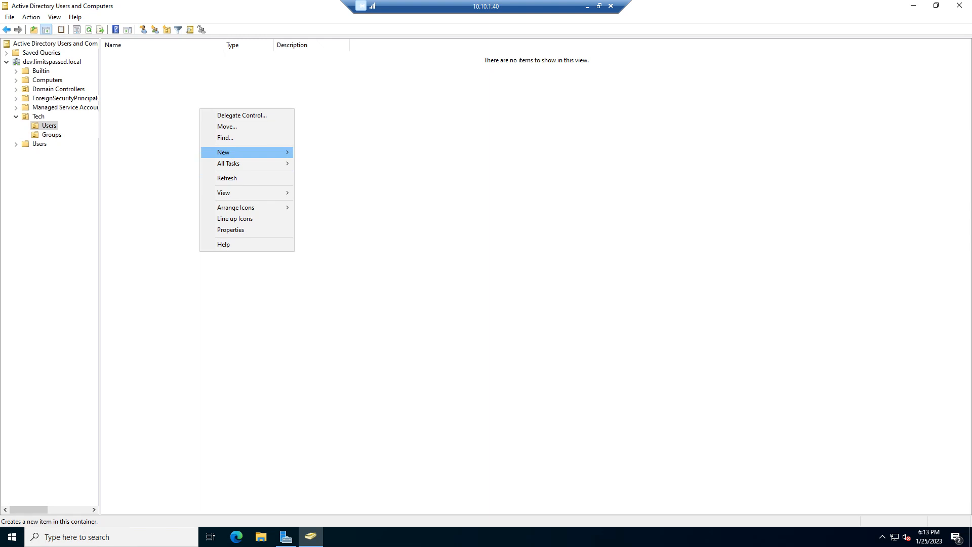
mouse_move(246, 153)
click(319, 252)
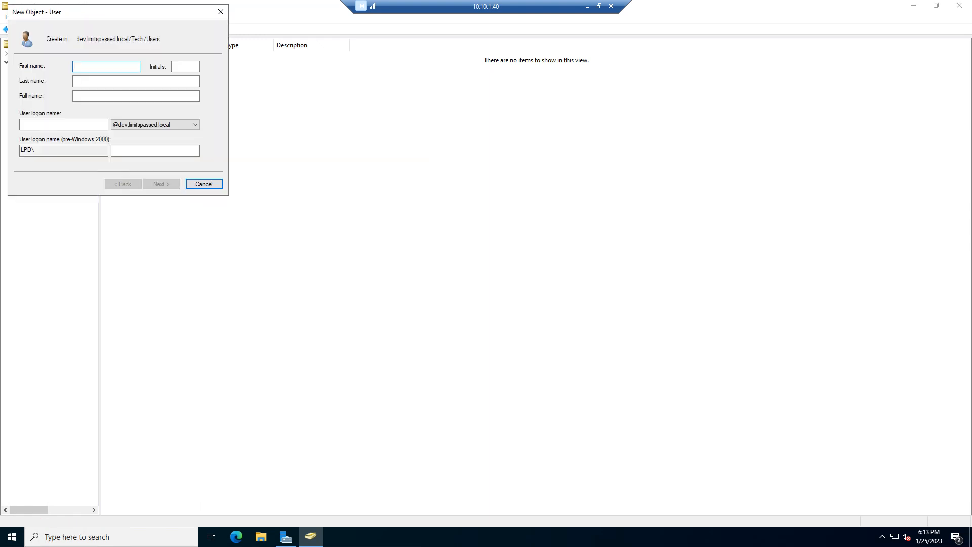
text(Jo)
key(BackSpace)
text(n)
key(Tab)
key(Tab)
key(Tab)
key(Tab)
text(john)
key(Return)
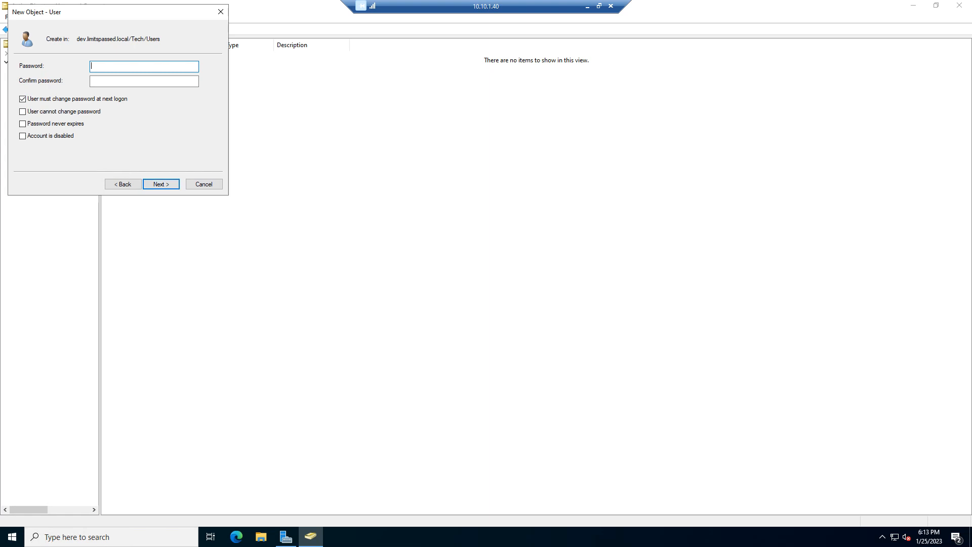
Step: Enter and confirm the account password, turn off the required password change at next logon, and finish creating the user
text(•••••••••)
key(Tab)
text(••)
text(*****)
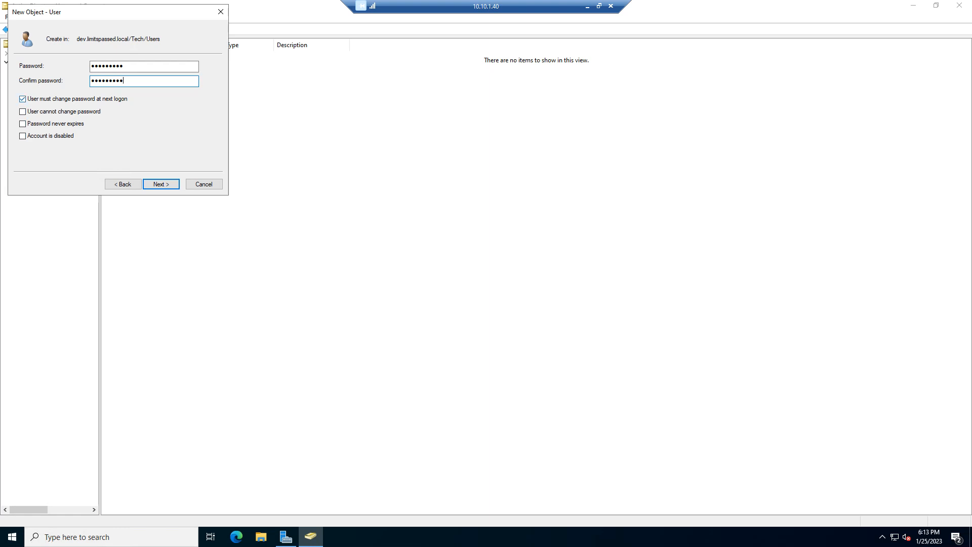
click(22, 99)
click(161, 184)
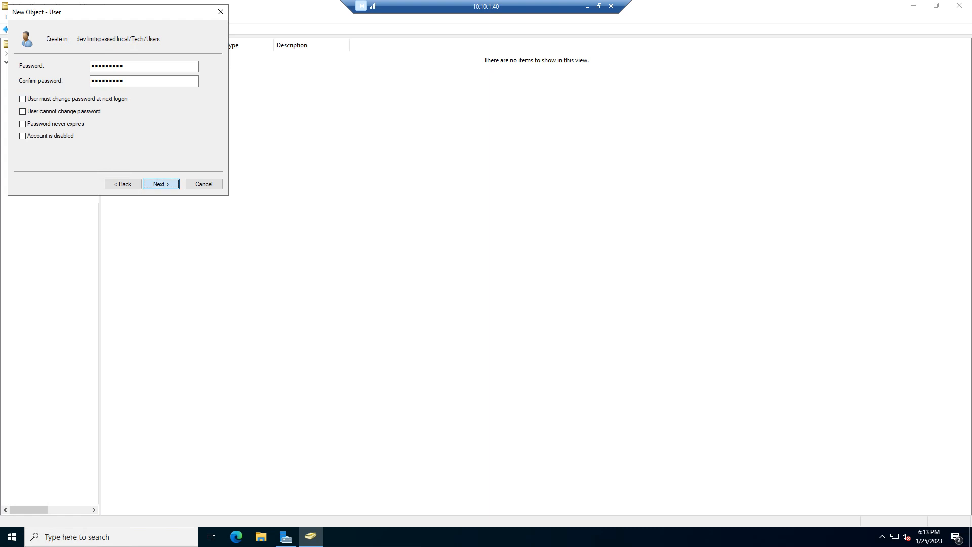
click(161, 183)
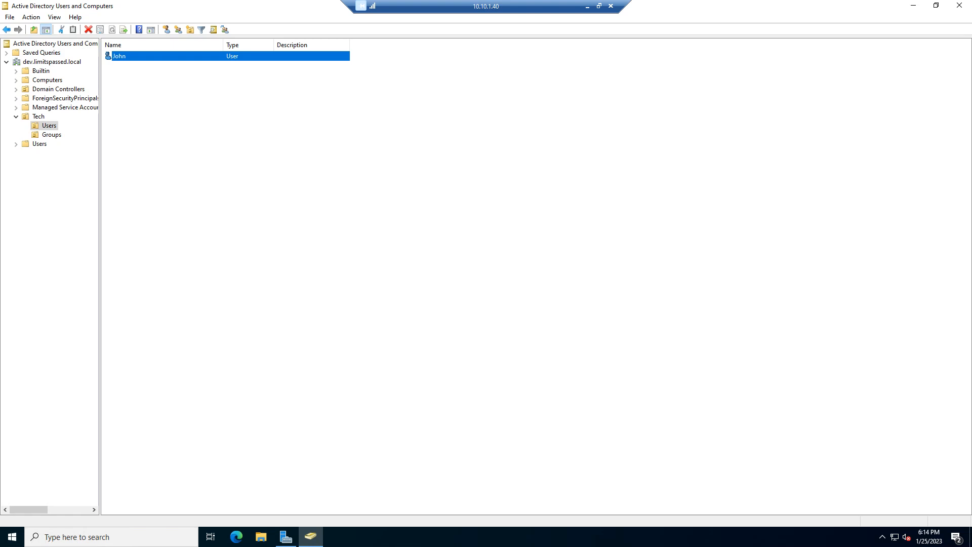
click(161, 184)
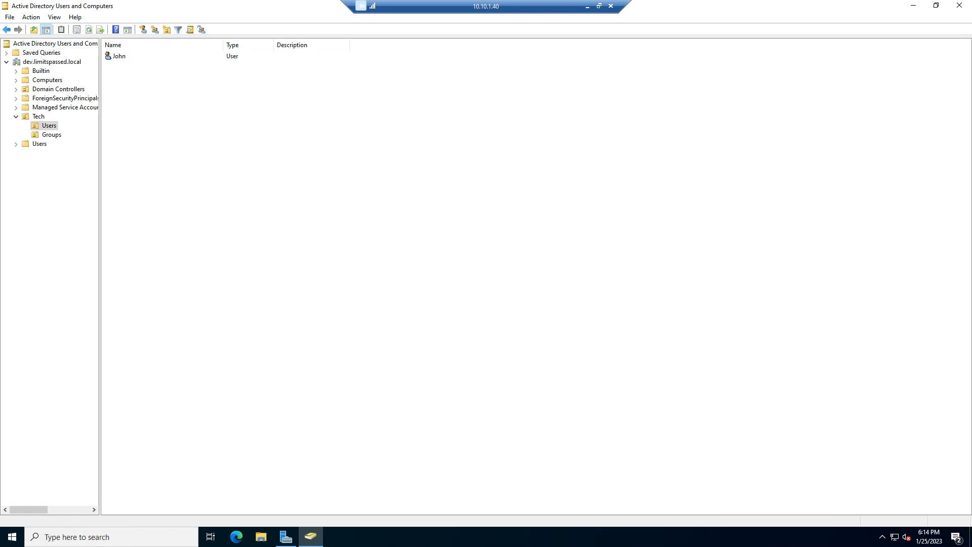
Step: Add a group membership in the new user's properties, entering "domain admi" as the group name to select
right_click(131, 56)
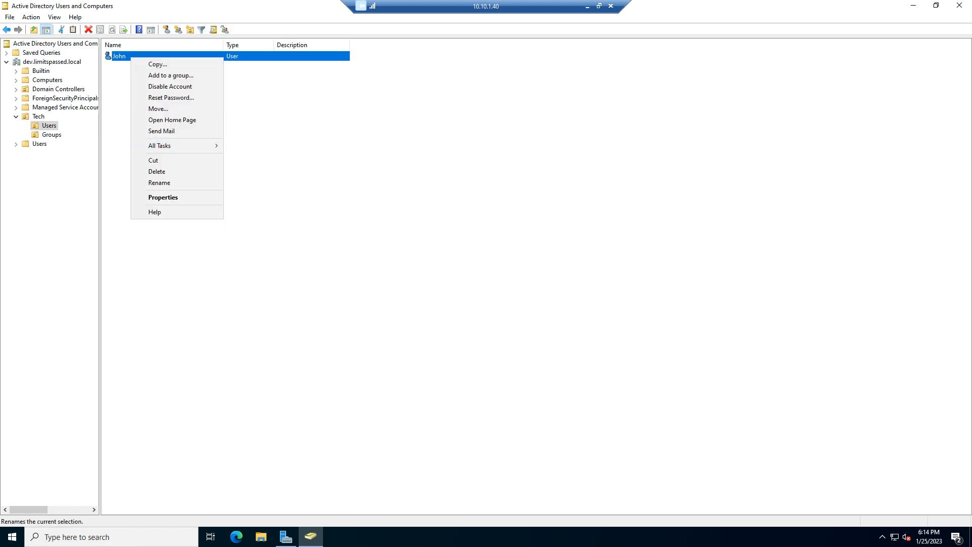
click(163, 197)
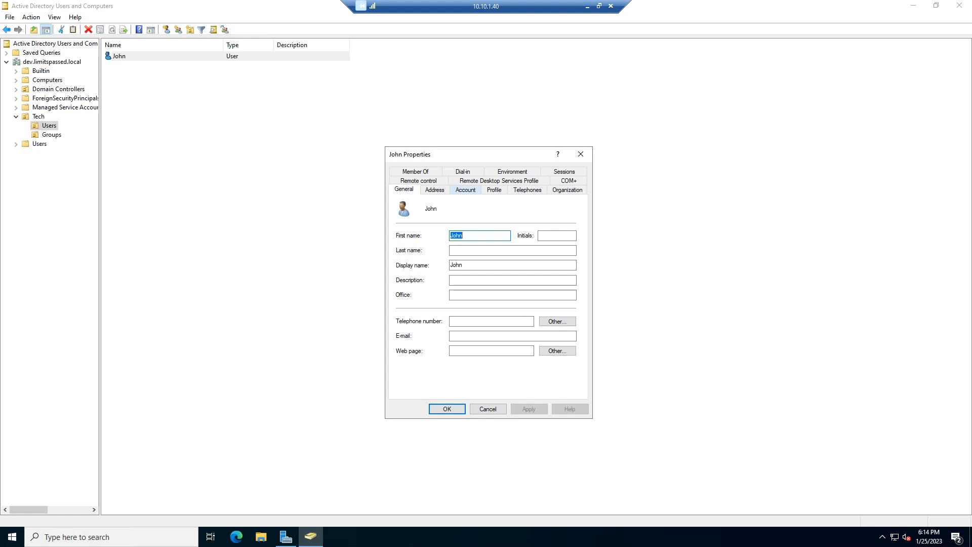
click(438, 172)
click(415, 311)
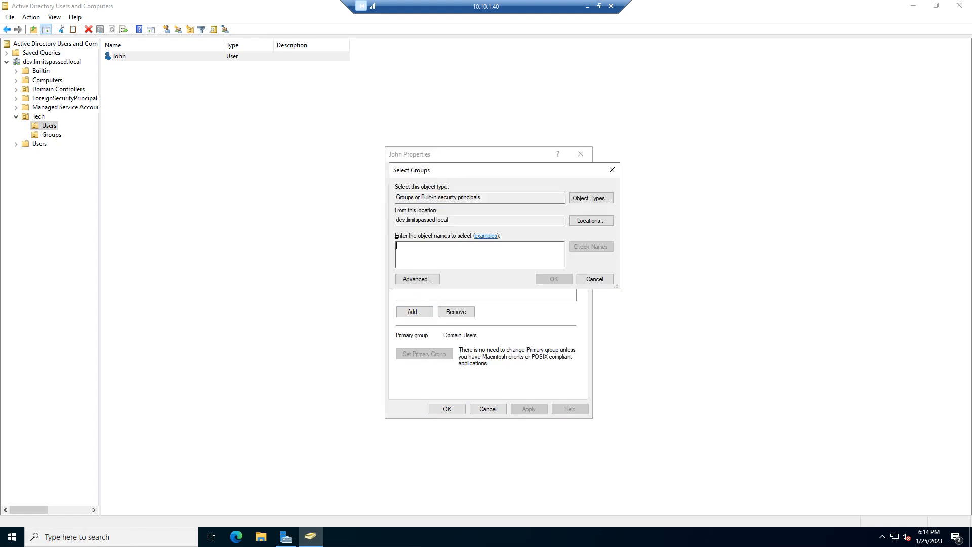
text(domain admi)
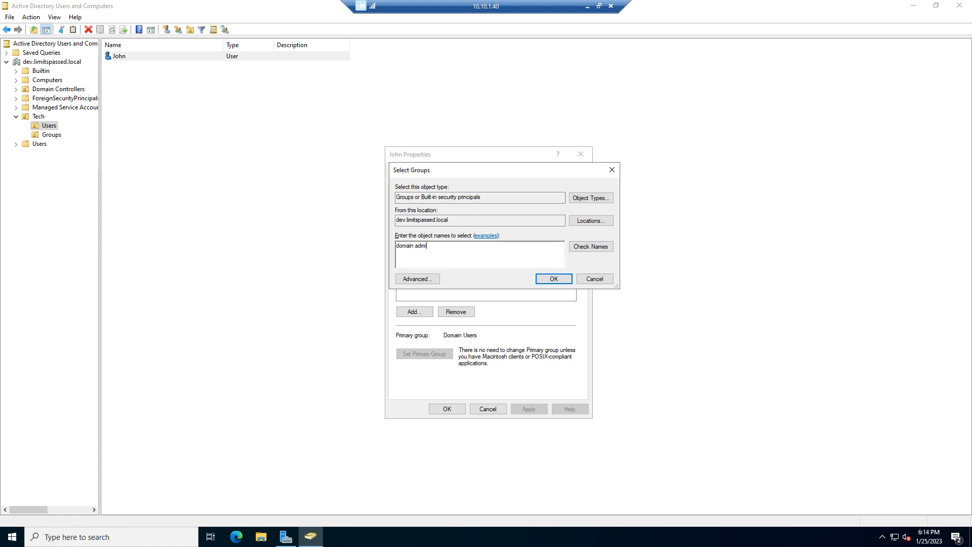
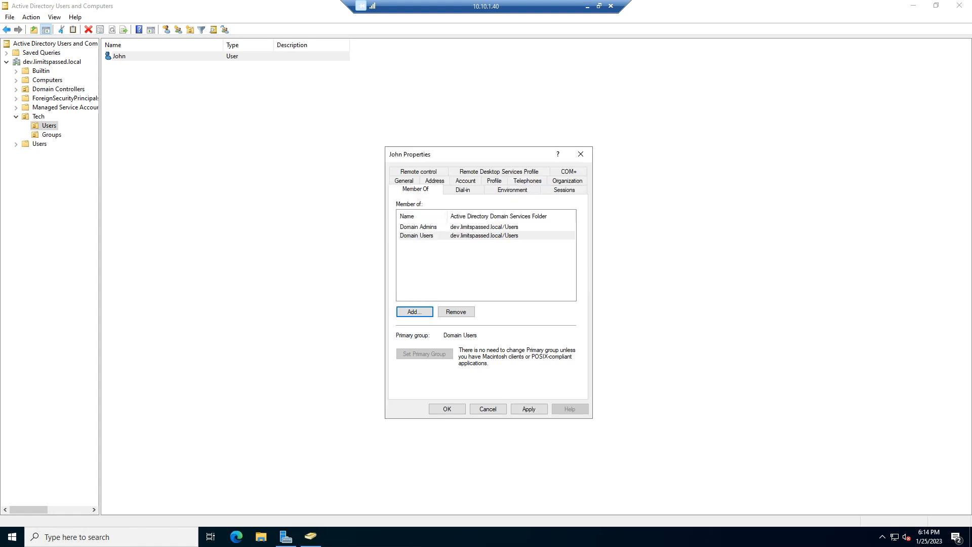
Step: Apply the Domain Admins membership to the new user and close the user's properties
click(529, 408)
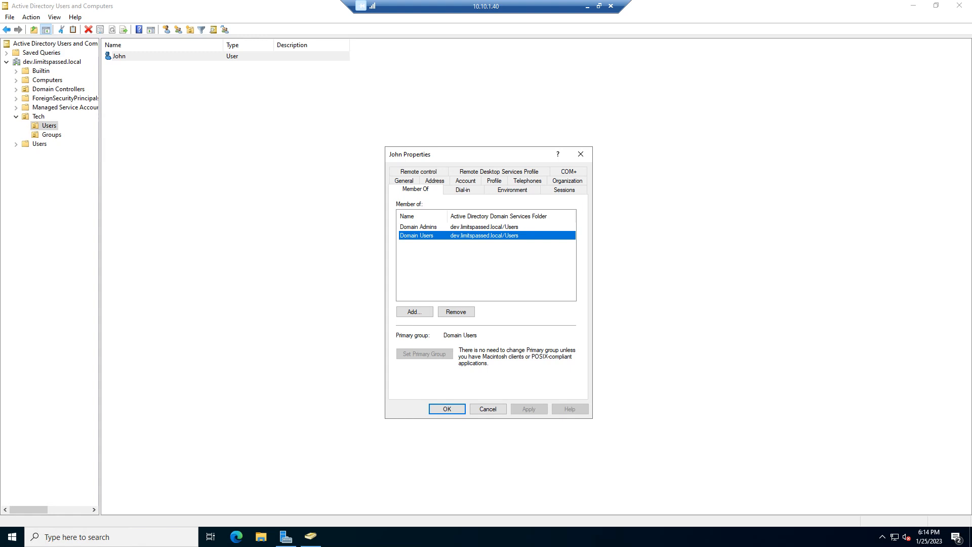
click(447, 408)
right_click(51, 62)
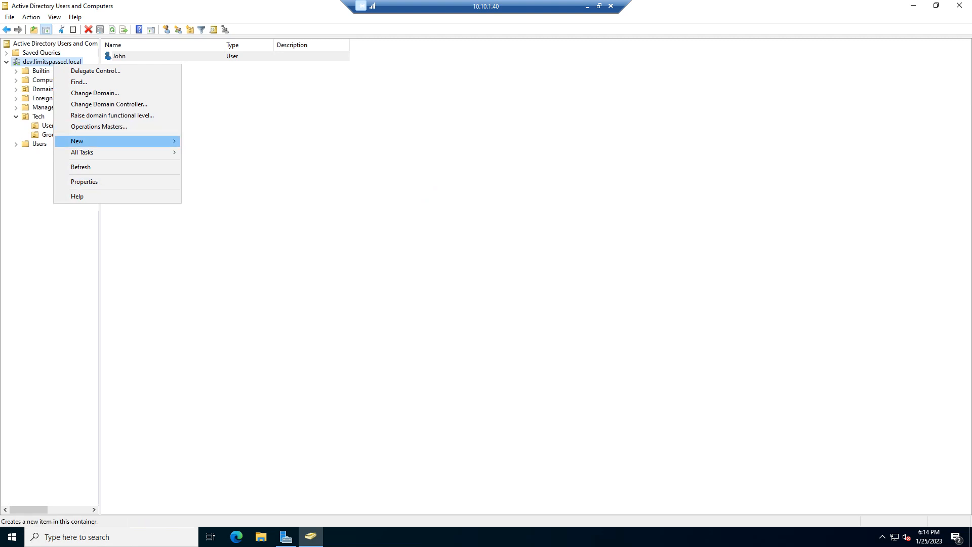
click(95, 71)
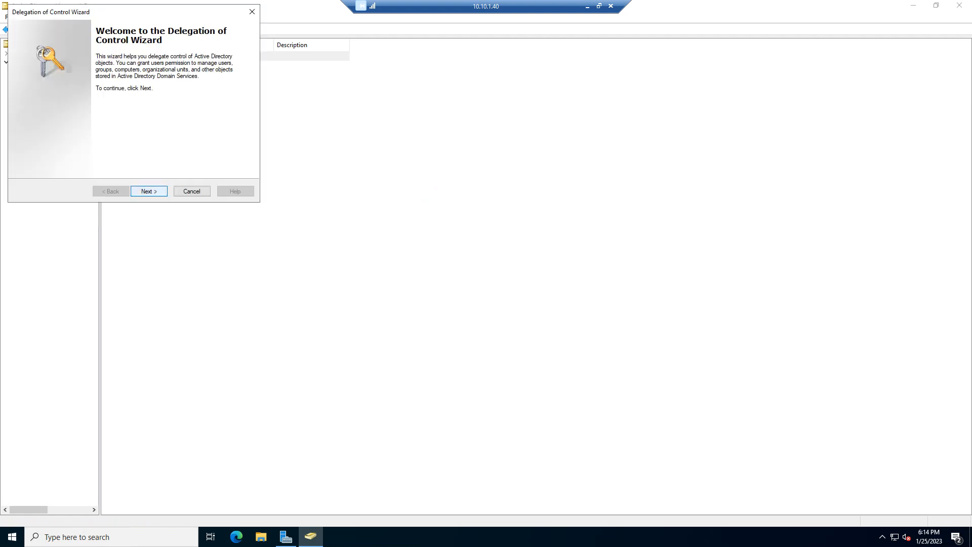
click(149, 192)
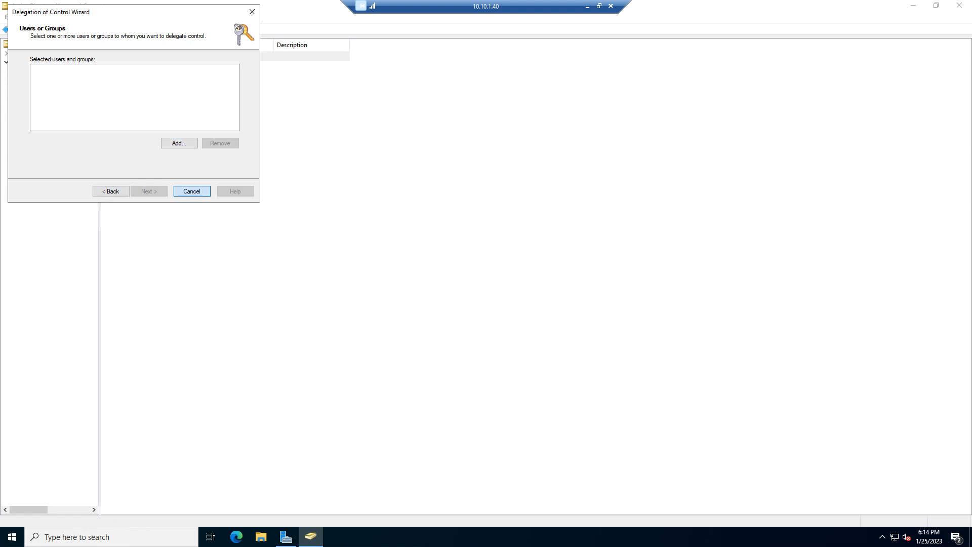
click(192, 191)
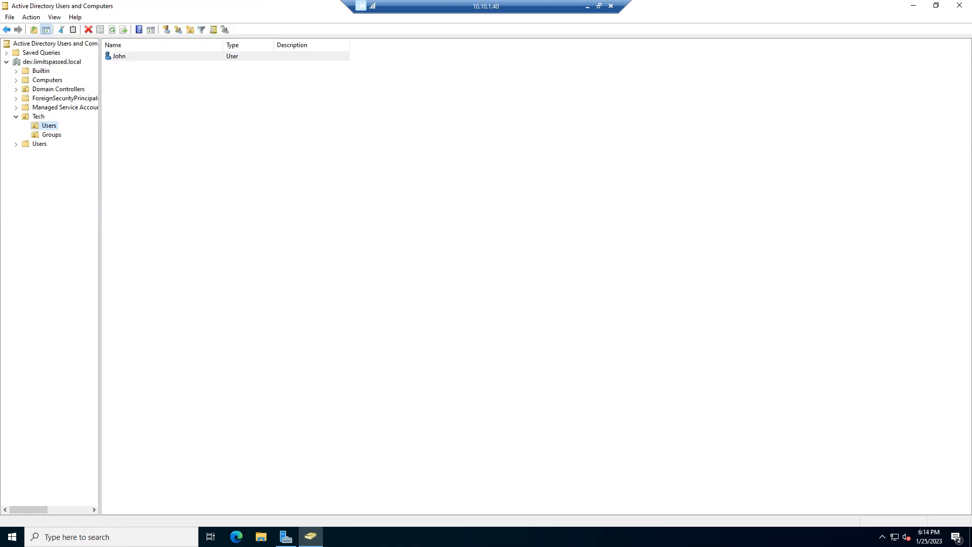
click(119, 56)
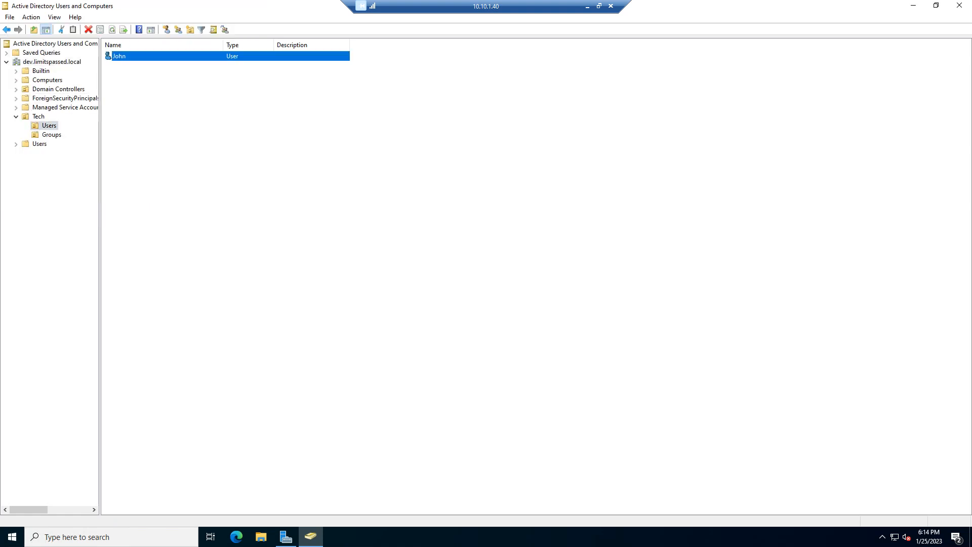
Step: Create a global security group named LP-Admins in the Groups unit under Tech
click(52, 134)
right_click(163, 95)
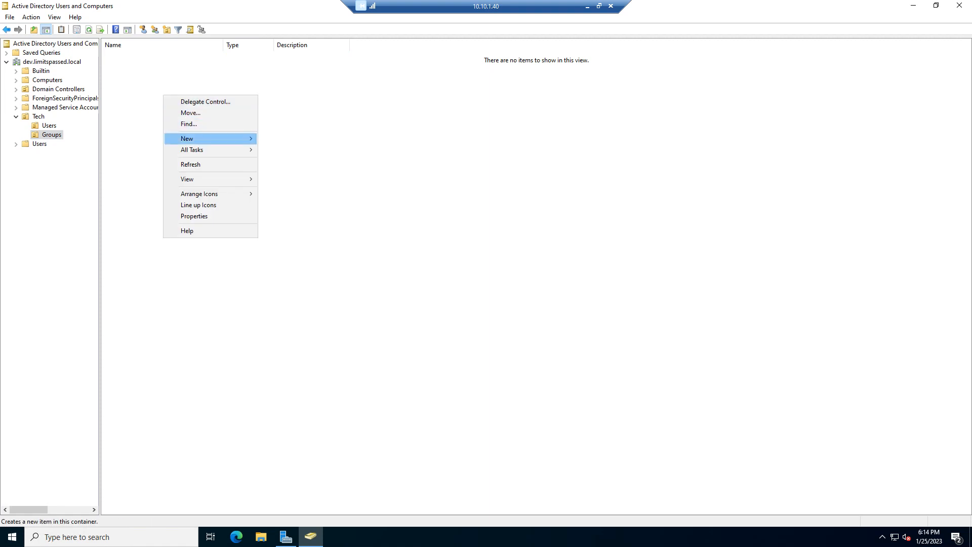
mouse_move(213, 138)
click(281, 161)
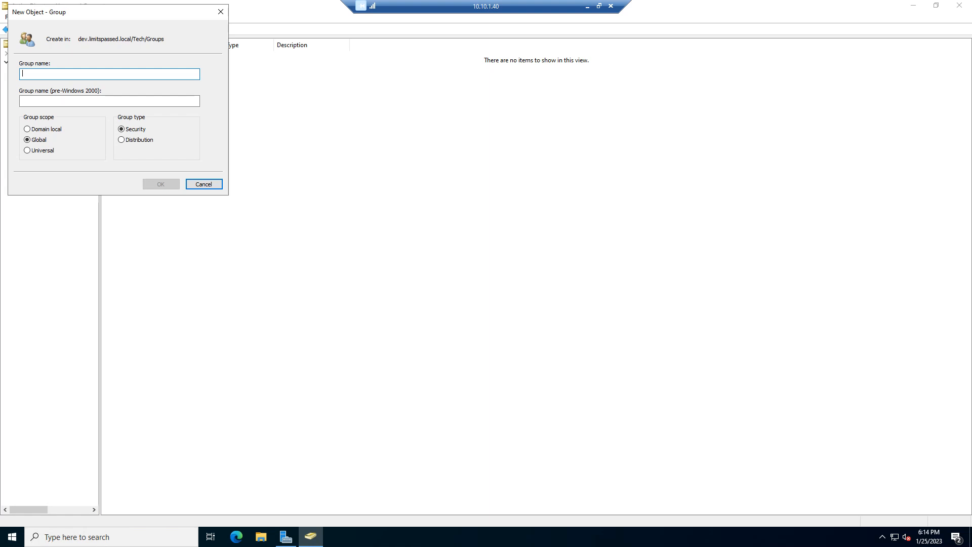
text(LP-Admins)
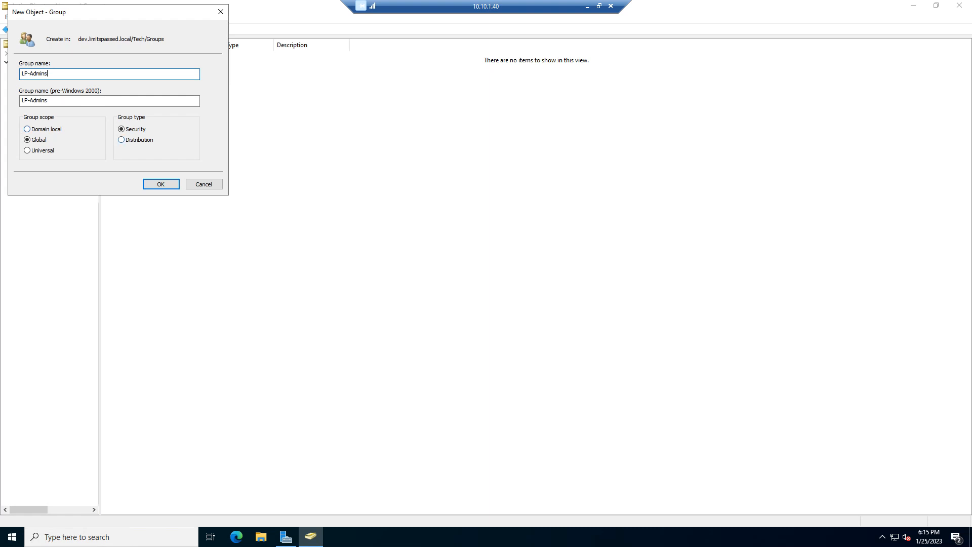
key(Return)
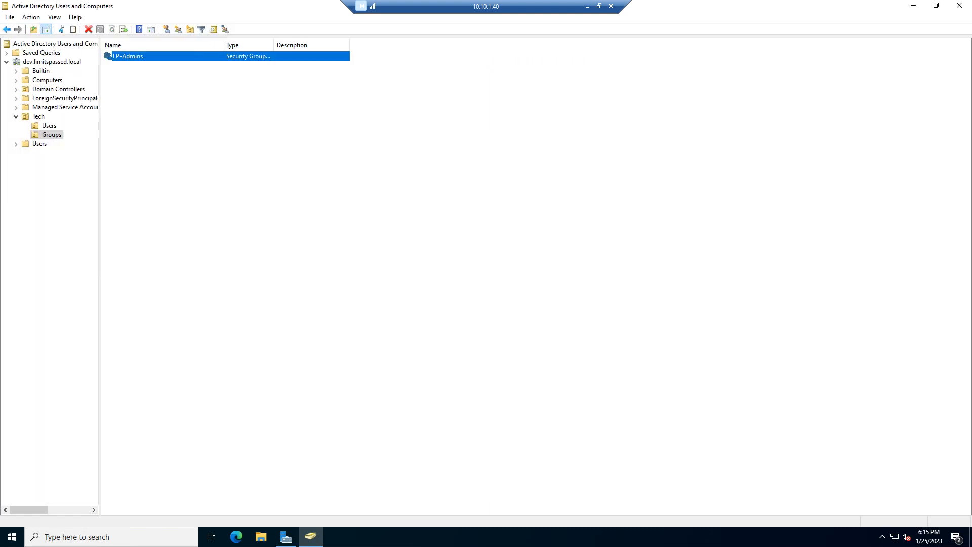
Step: Make the LP-Admins group a member of Domain Admins and apply the change to its properties
right_click(117, 54)
click(150, 150)
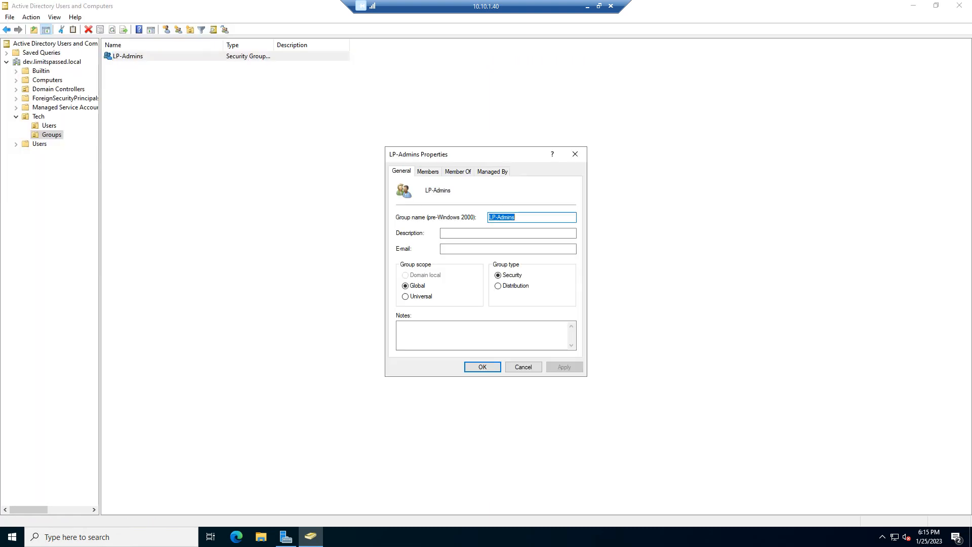
click(457, 171)
click(415, 293)
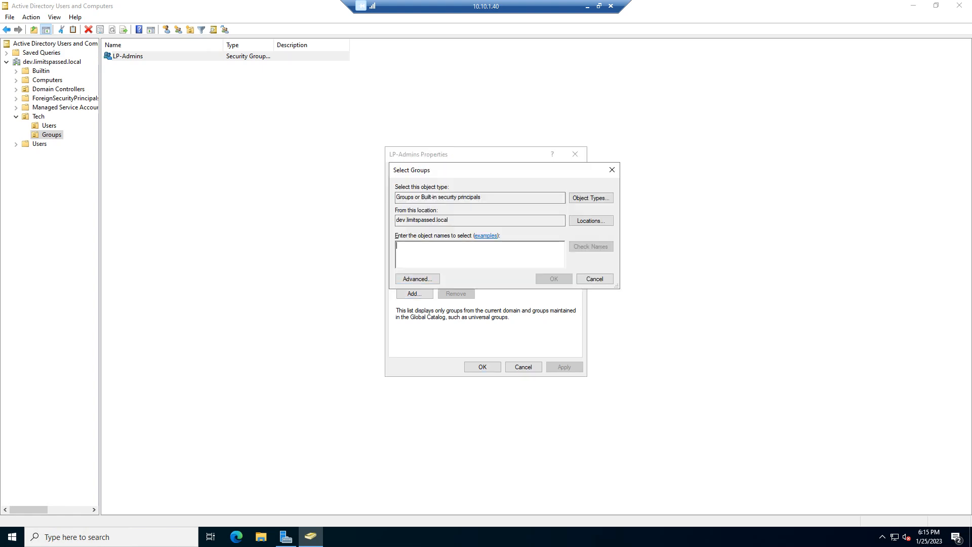
text(Domaio)
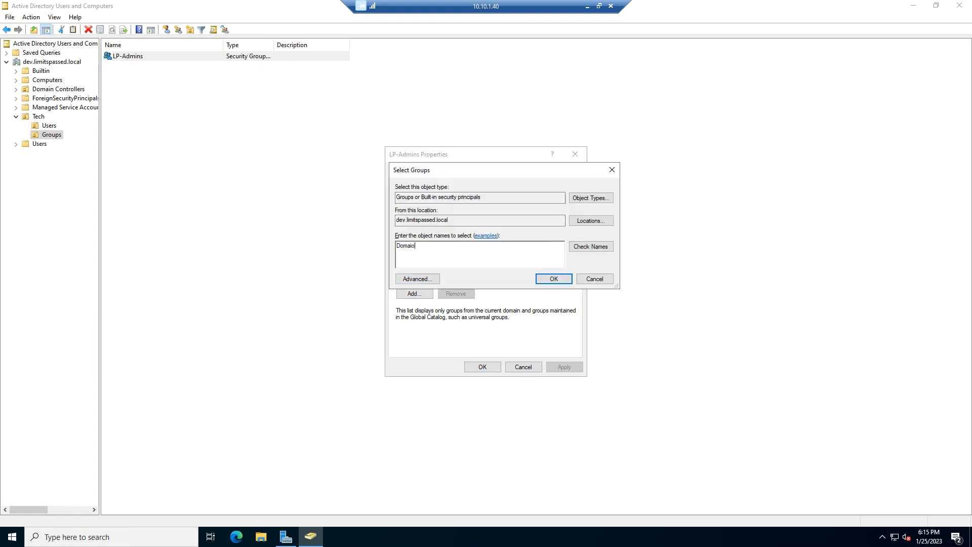
text(n Admins)
click(590, 246)
click(553, 279)
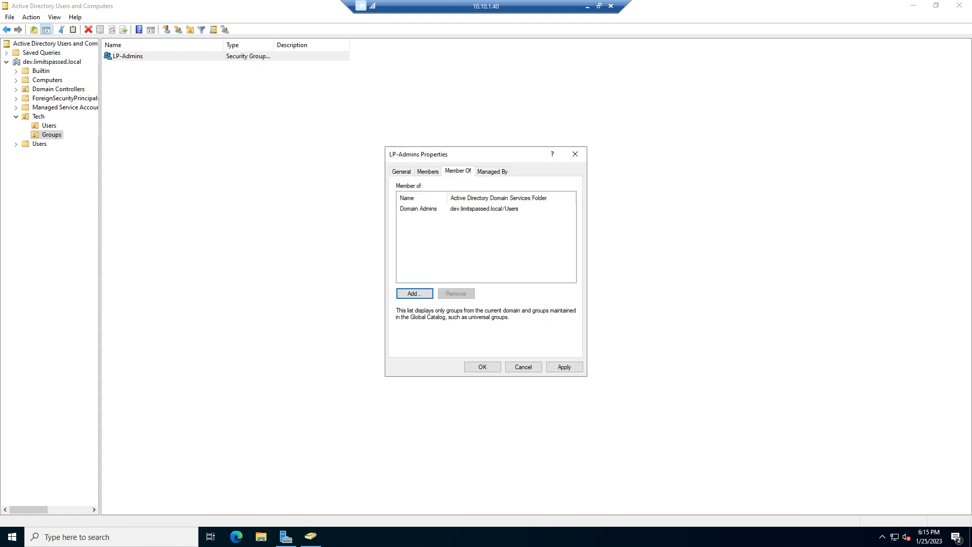
click(565, 367)
click(483, 367)
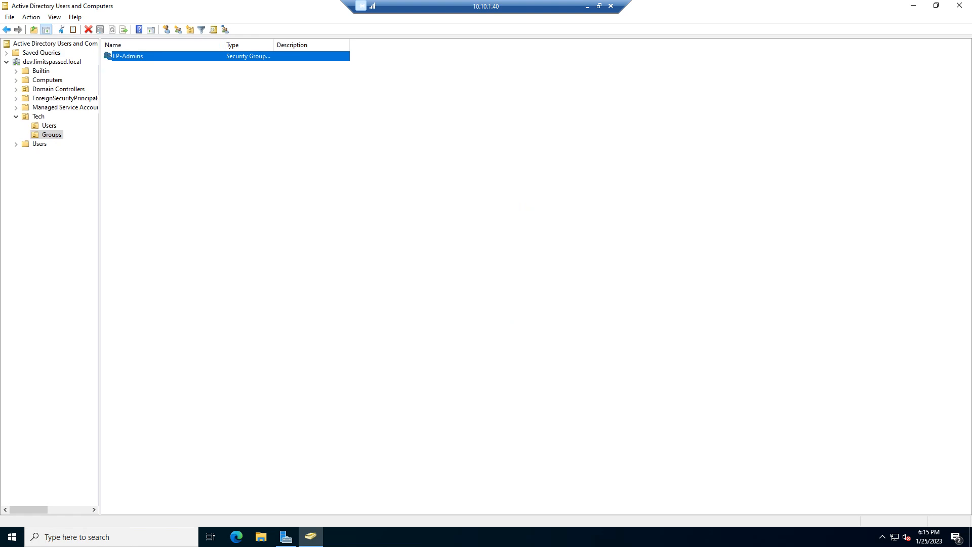
Step: Remove the Domain Admins membership from the user in the Users unit under Tech
click(49, 126)
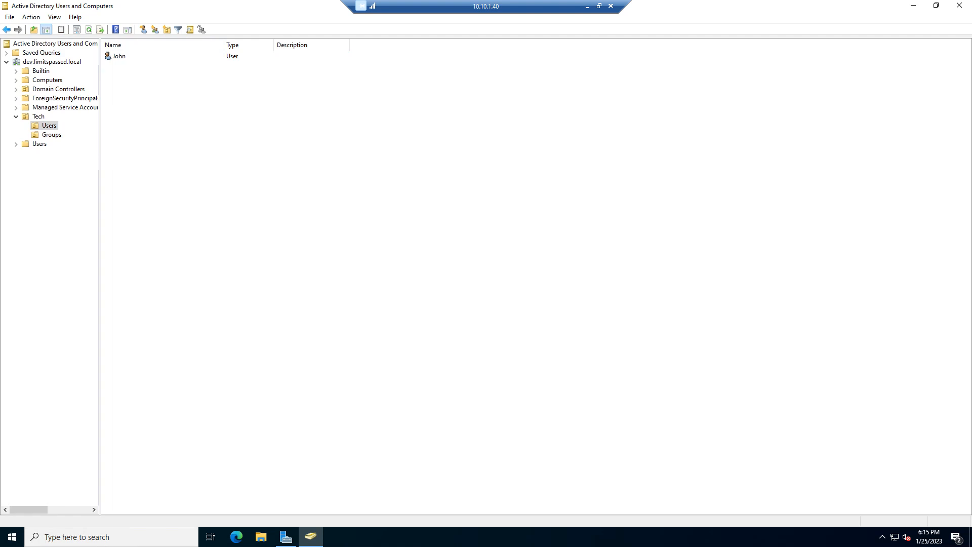
right_click(119, 55)
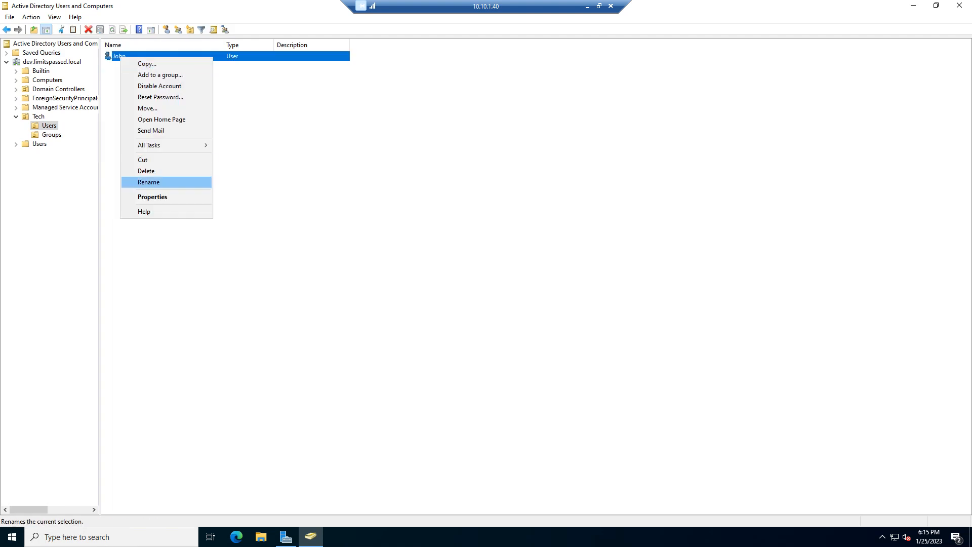
click(152, 196)
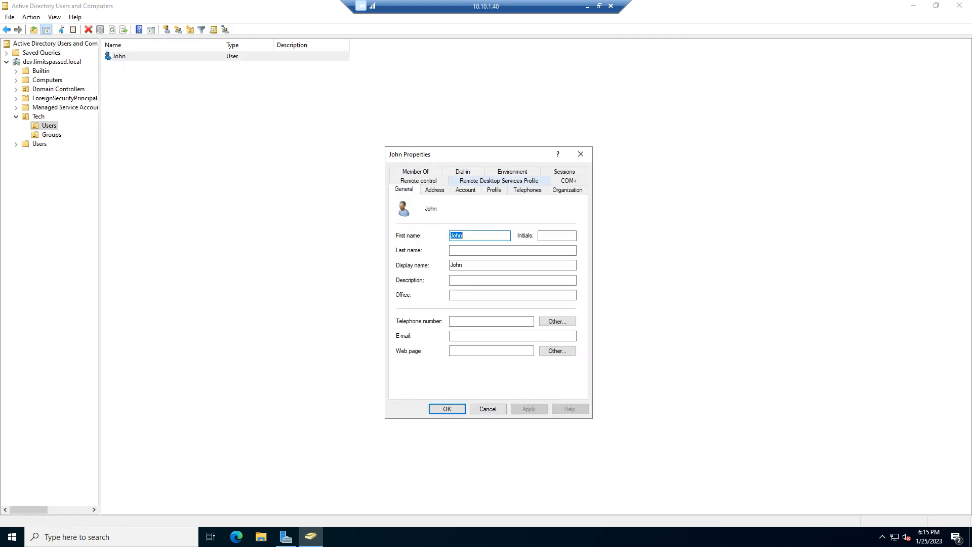
click(465, 189)
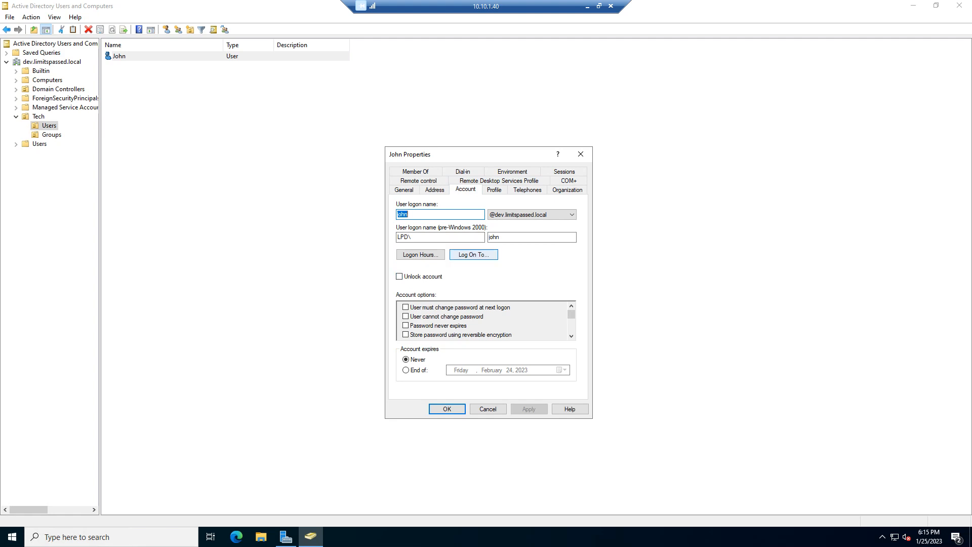
click(415, 171)
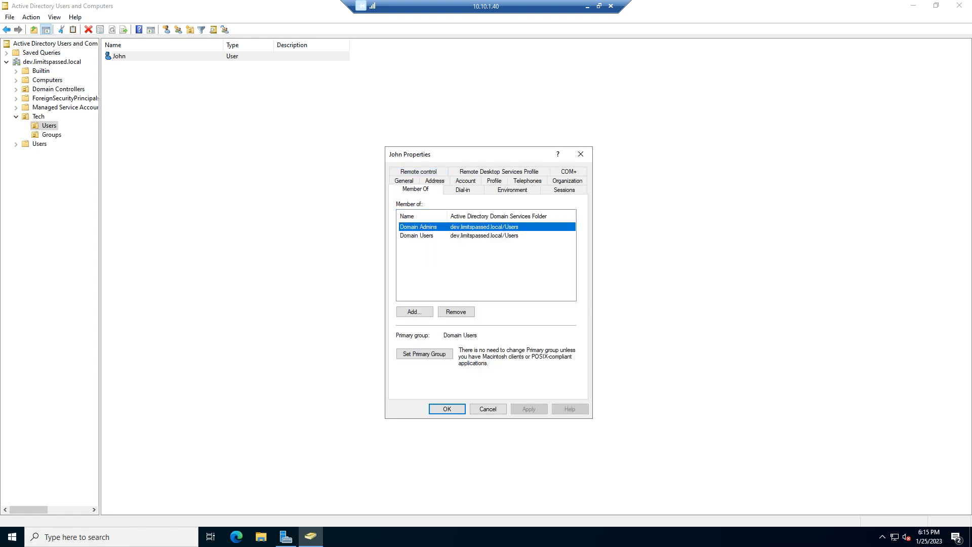
click(456, 311)
click(518, 304)
Step: Add the user to the LP-Admins group, then apply and close the user's properties
click(414, 312)
text(Domain)
key(BackSpace)
key(BackSpace)
key(BackSpace)
key(BackSpace)
key(BackSpace)
key(BackSpace)
text(LP-Admins)
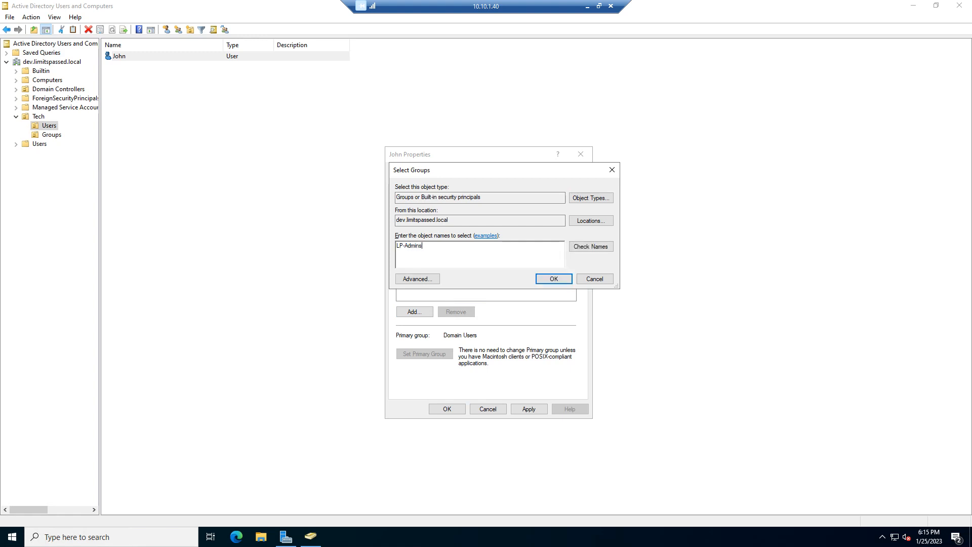
click(591, 247)
key(Return)
click(529, 408)
key(Return)
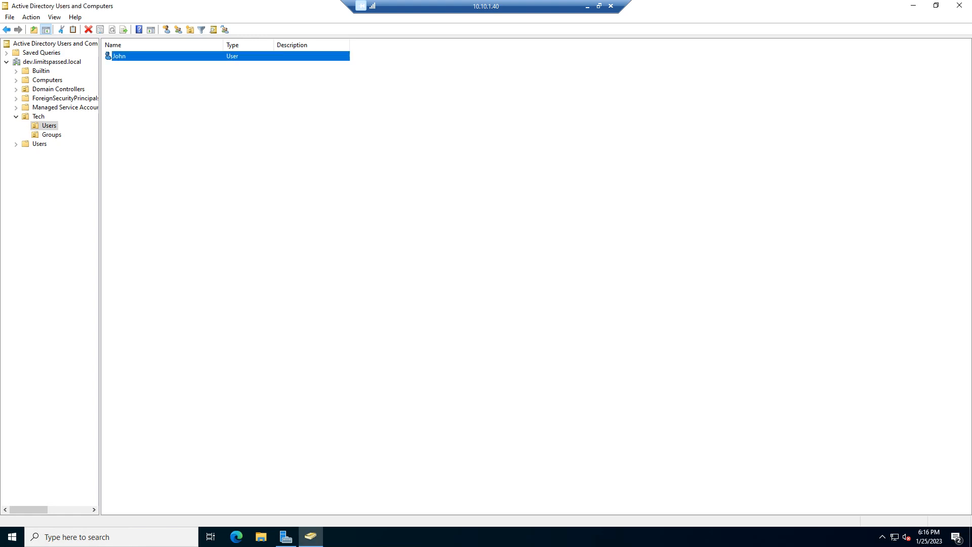